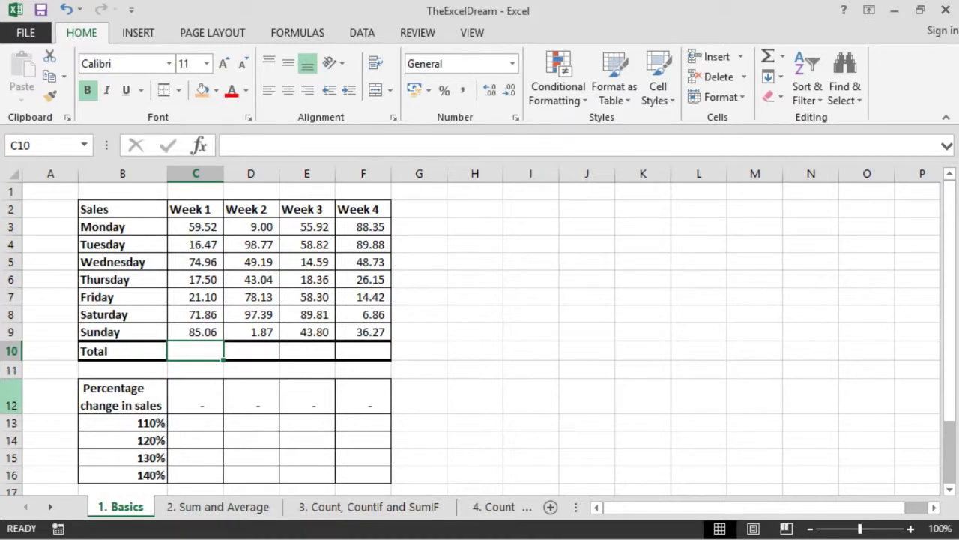
left_click(384, 332)
left_click(472, 315)
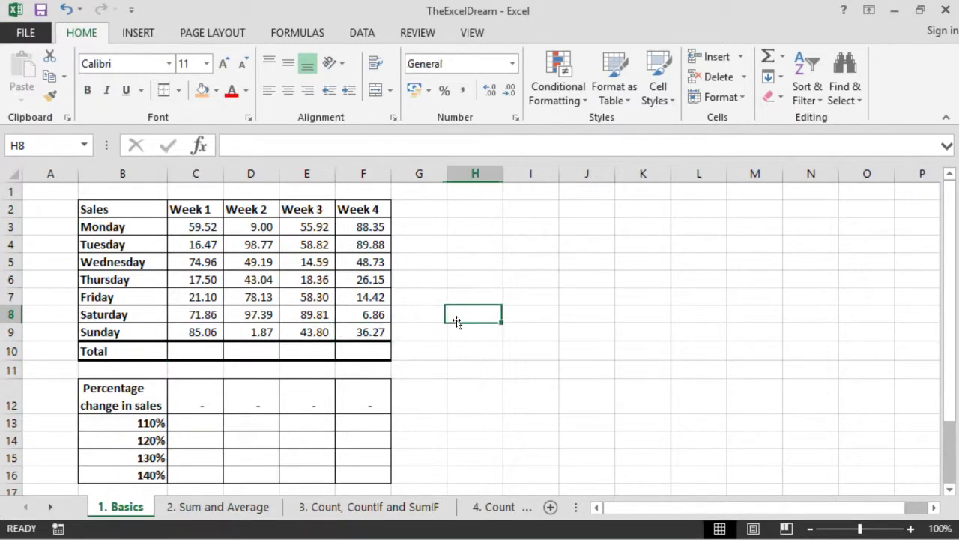
left_click(445, 347)
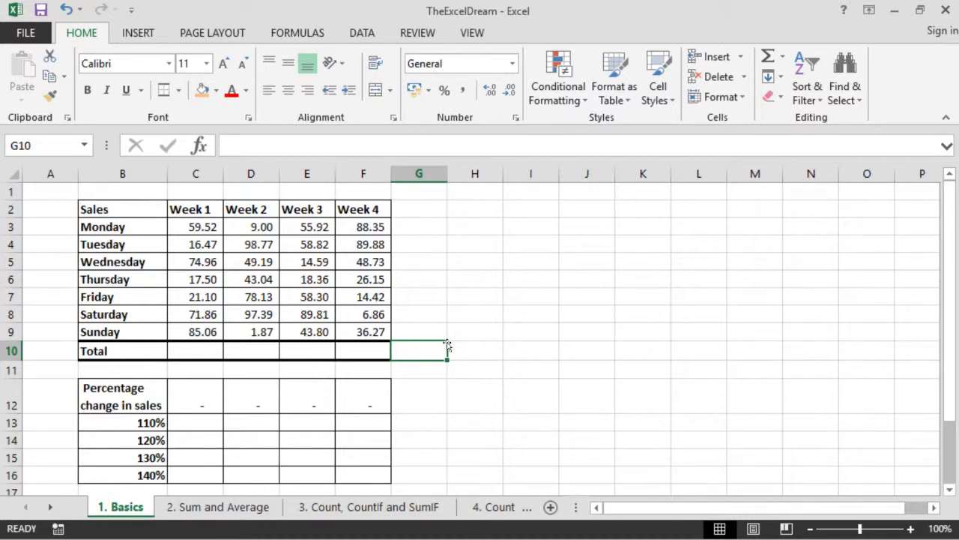
left_click(100, 209)
left_click(388, 350)
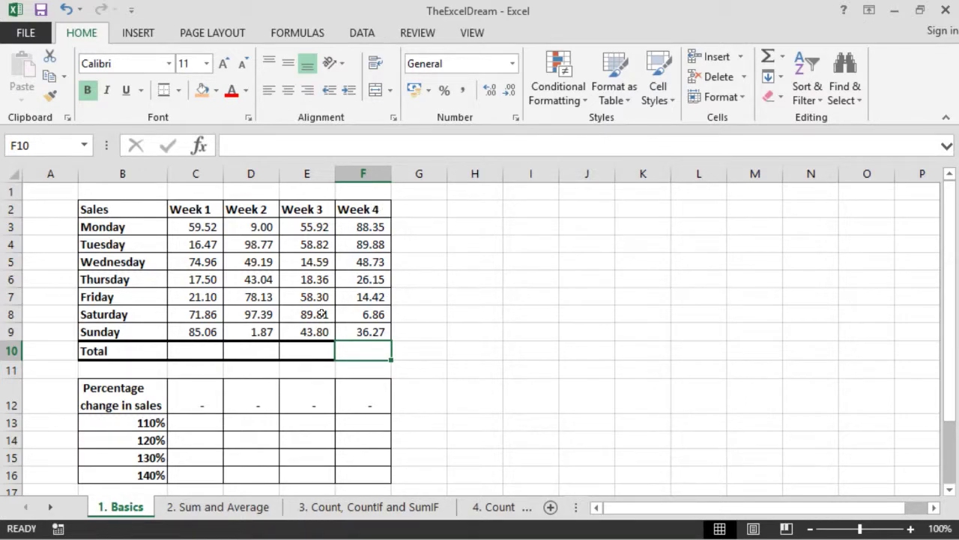
Enter the Week 1 total in C10 as the literal sum =59.52+16.47+74.96+17.5+21.1+71.86+85.06
left_click(211, 345)
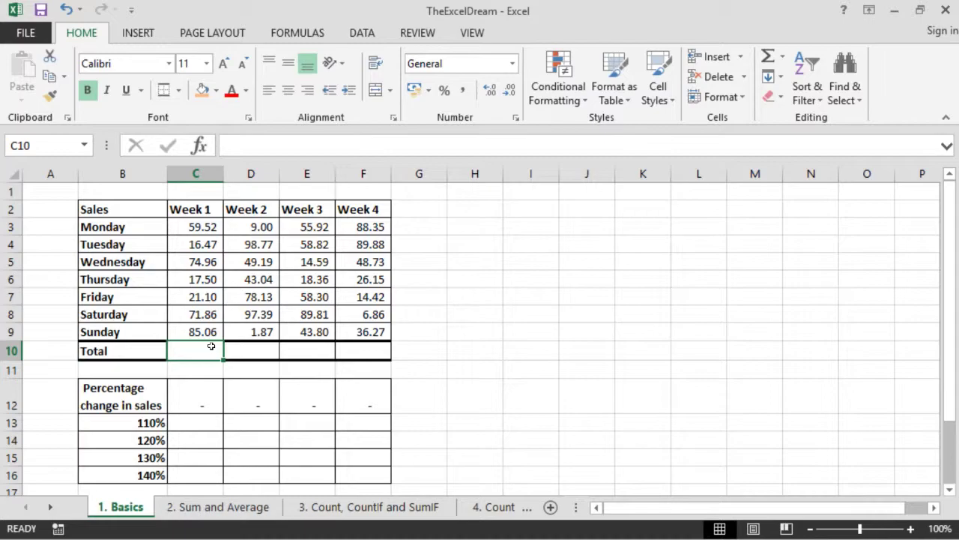
type("=")
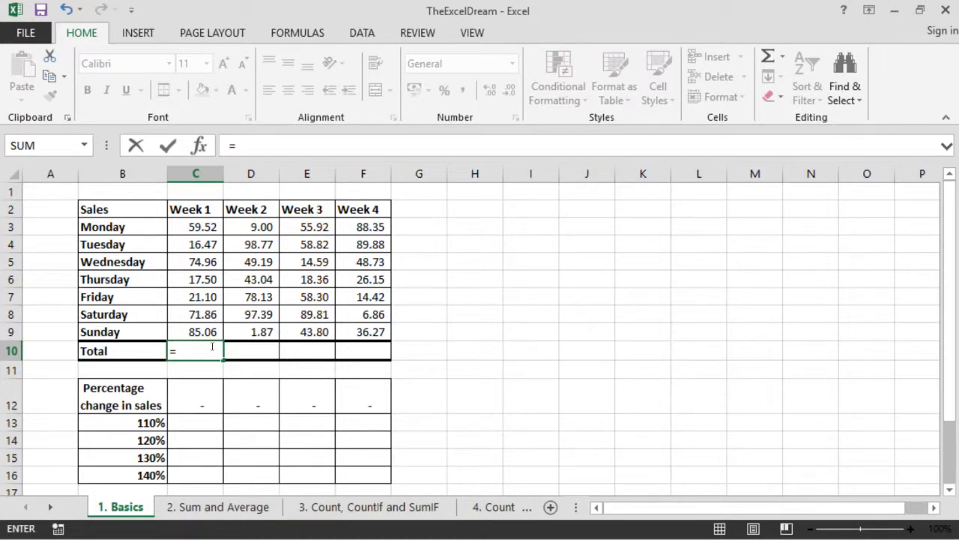
type("59.52")
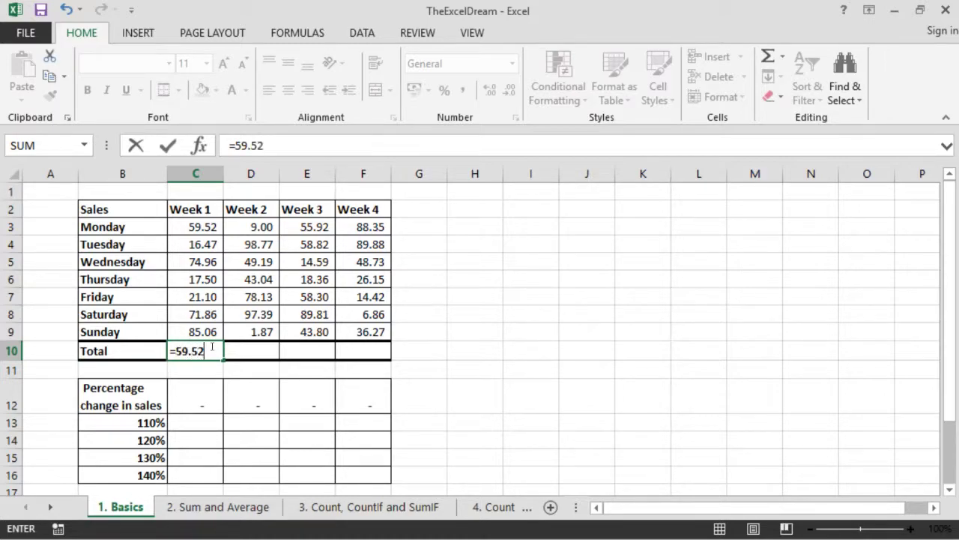
type("+16.")
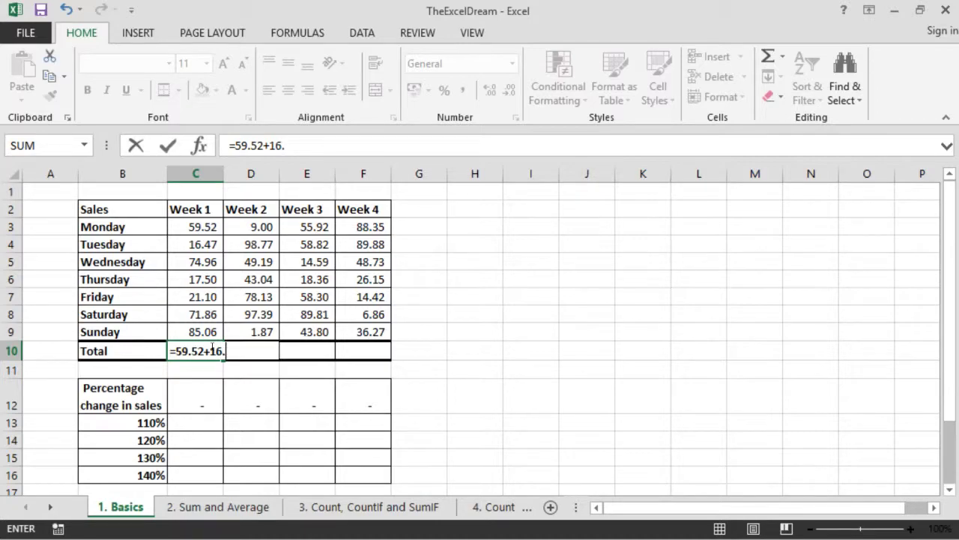
type("47+74.96")
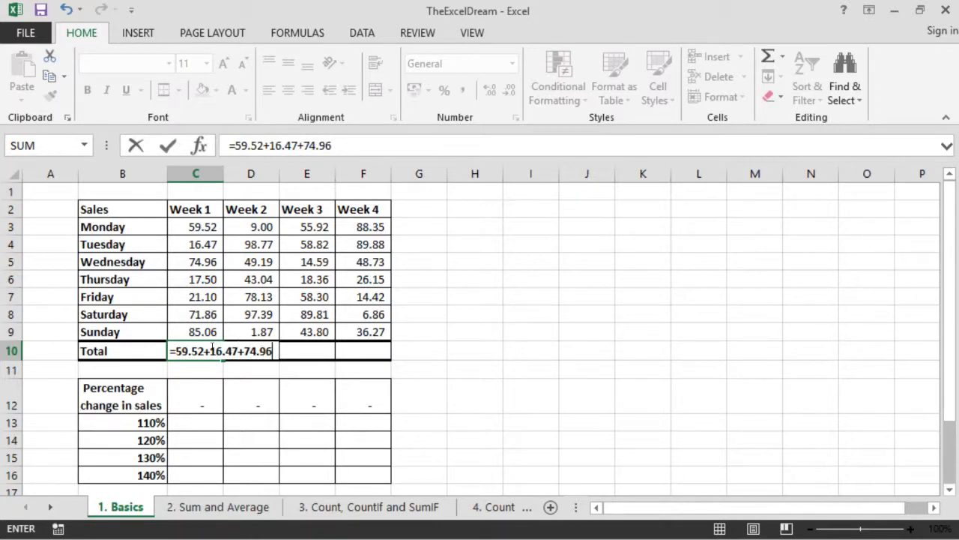
type("+17.5+")
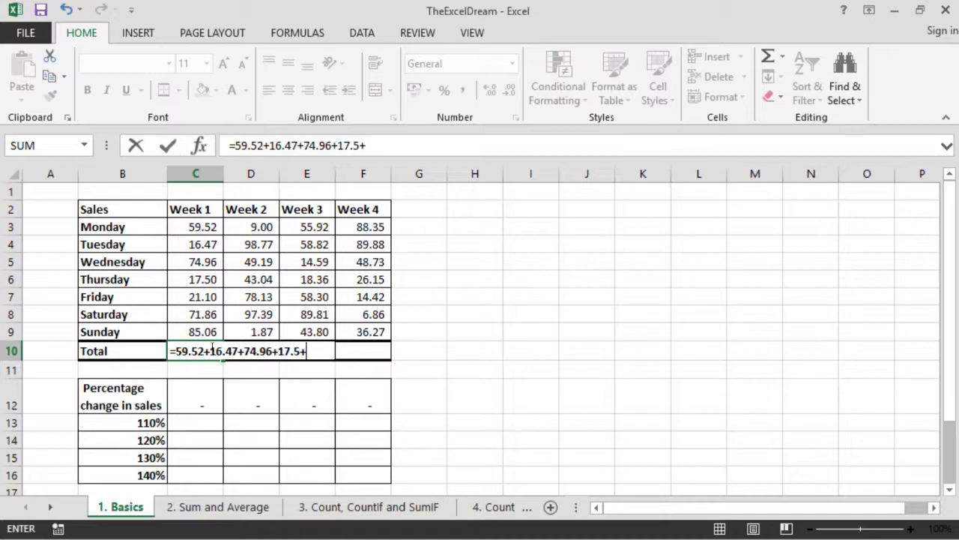
type("21.1+71.86+")
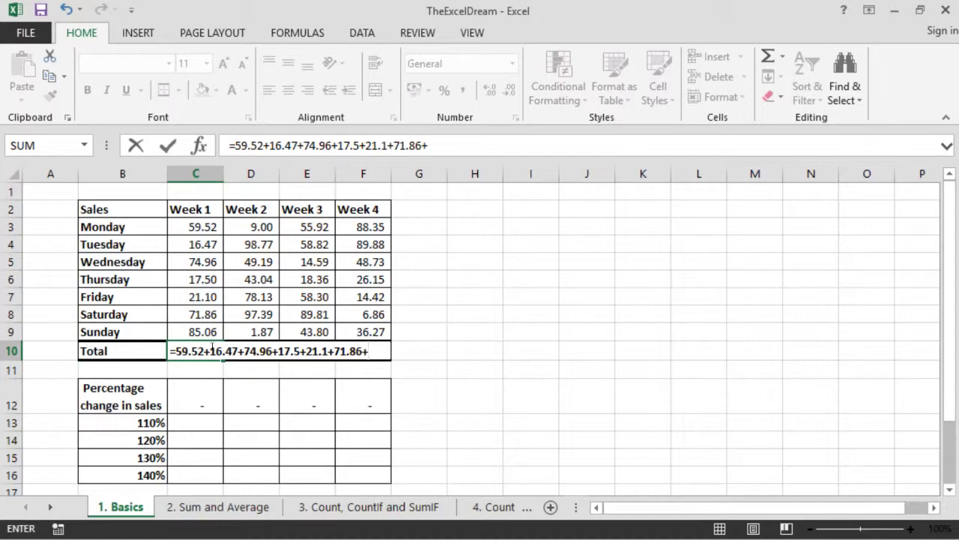
type("85.06")
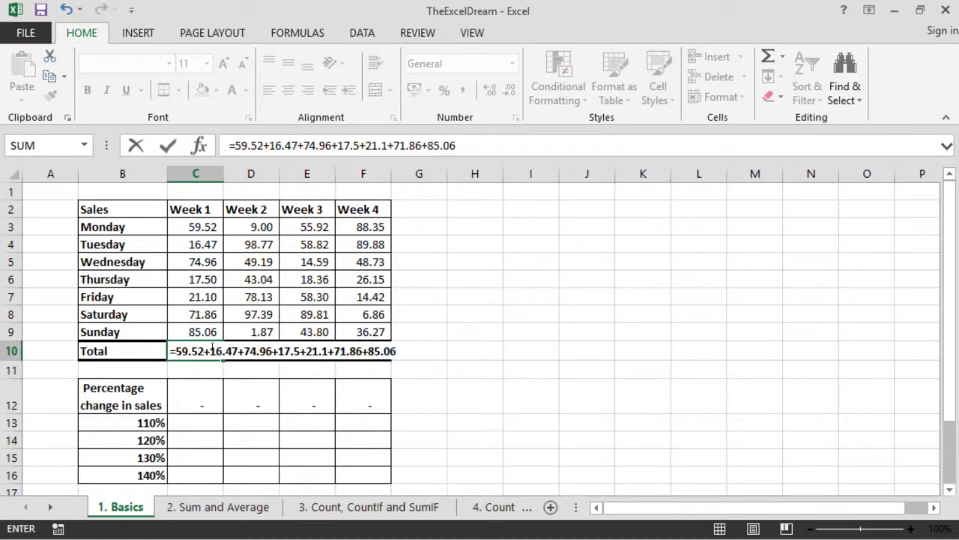
key("Return")
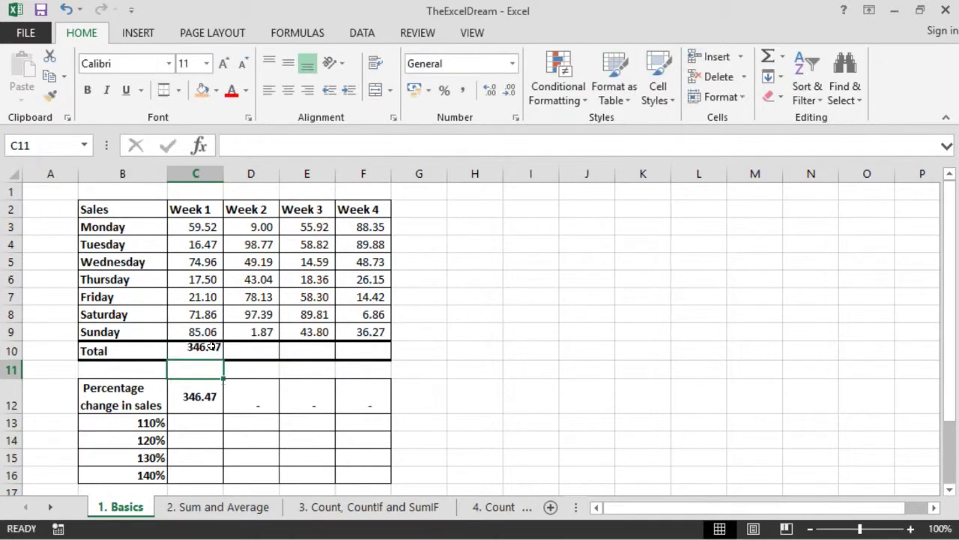
Set Thursday's Week 1 sales figure in C6 to 71.5
left_click(213, 351)
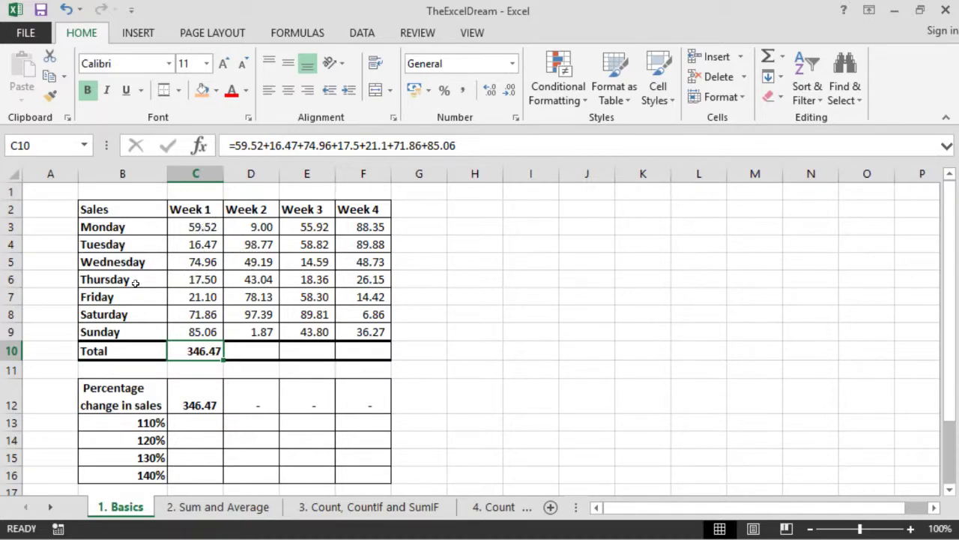
left_click(172, 280)
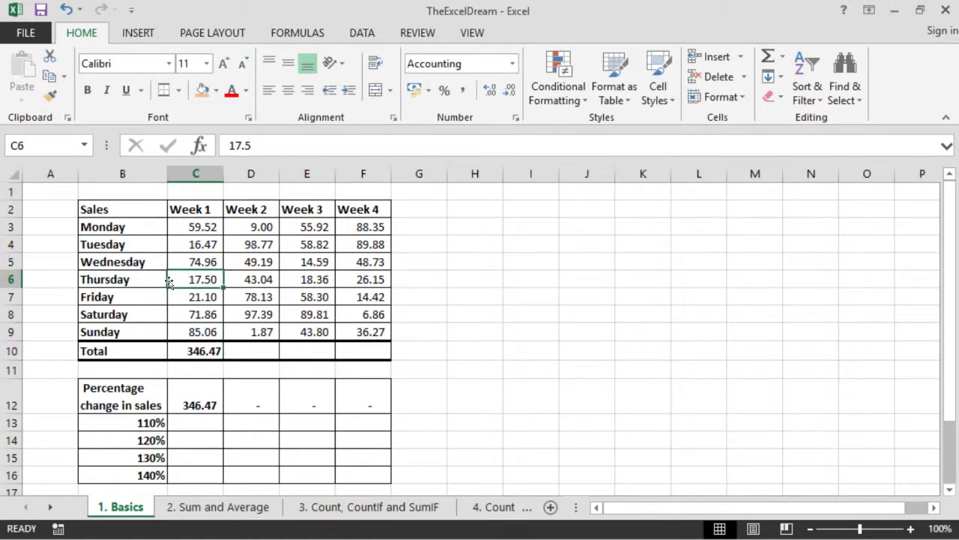
type("71.5")
key("Return")
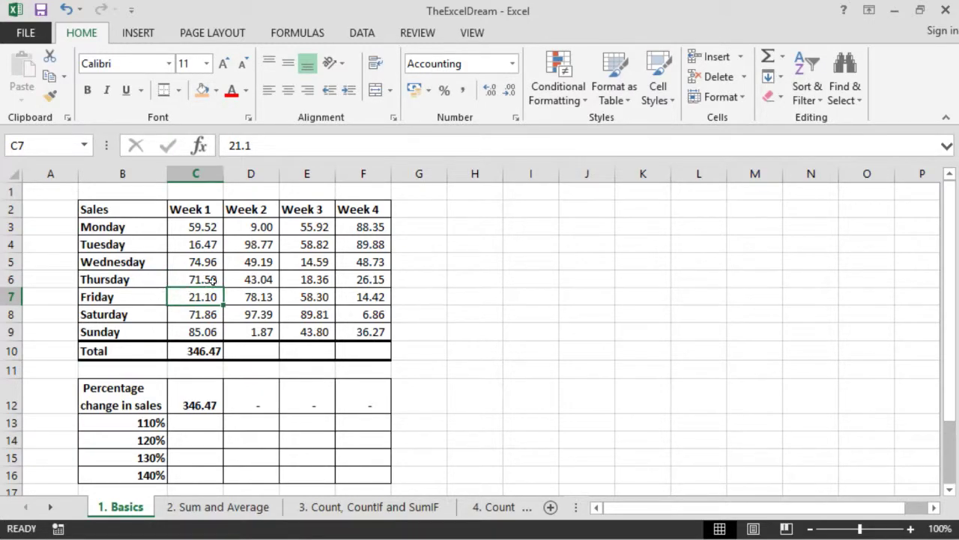
Update the Thursday amount inside the literal sum in C10 to 71.5
left_click(200, 351)
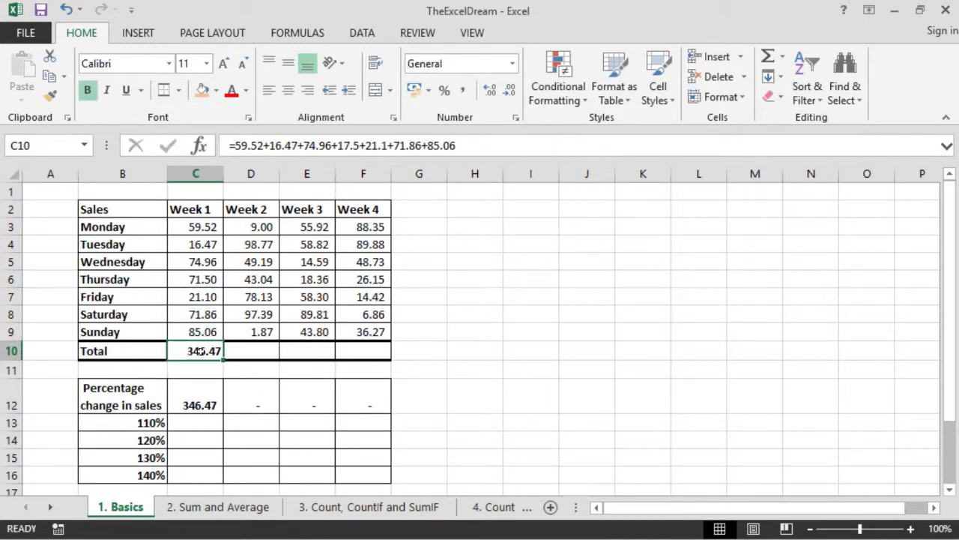
left_click(351, 145)
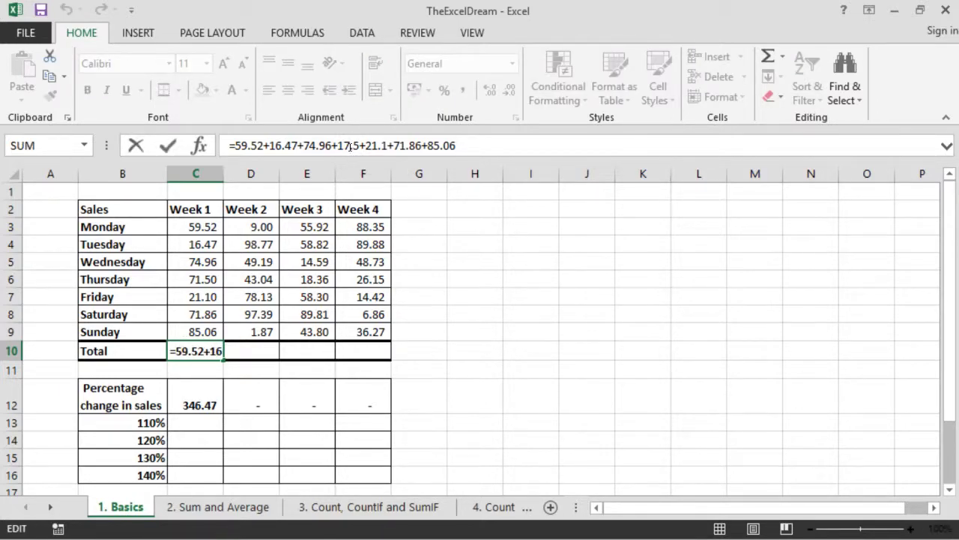
key("BackSpace")
key("BackSpace")
type("71")
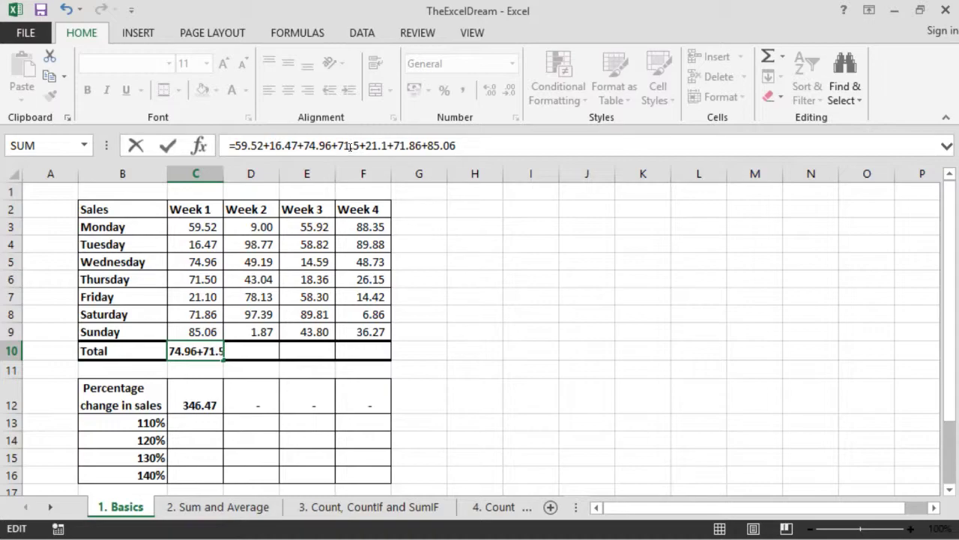
key("Return")
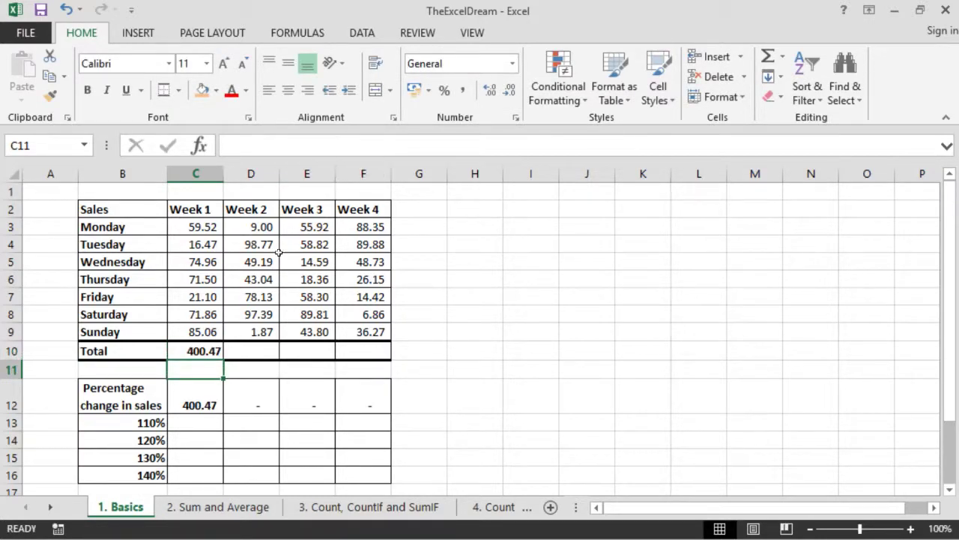
Replace the Week 1 total in C10 with the cell-reference formula =C3+C4+C5+C6+C7+C8+C9
left_click(199, 348)
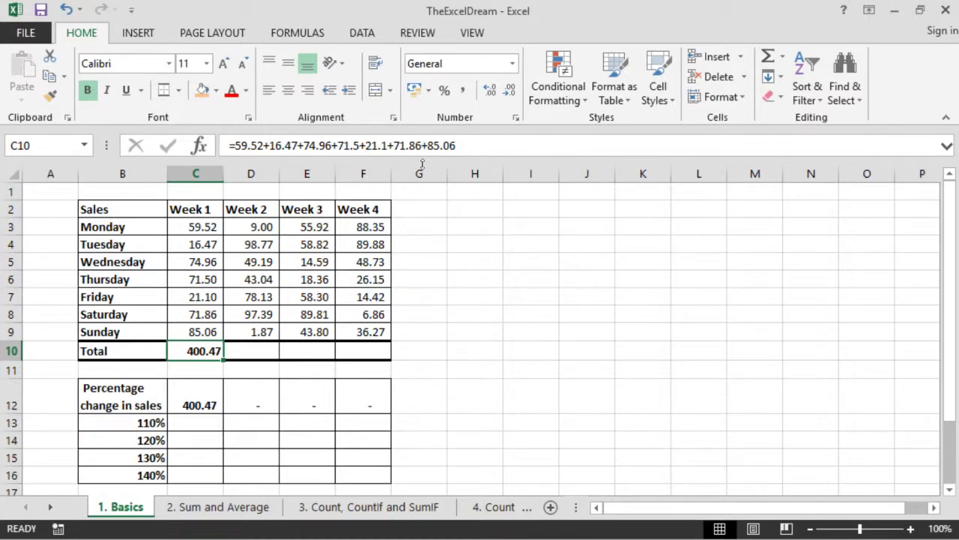
type("=")
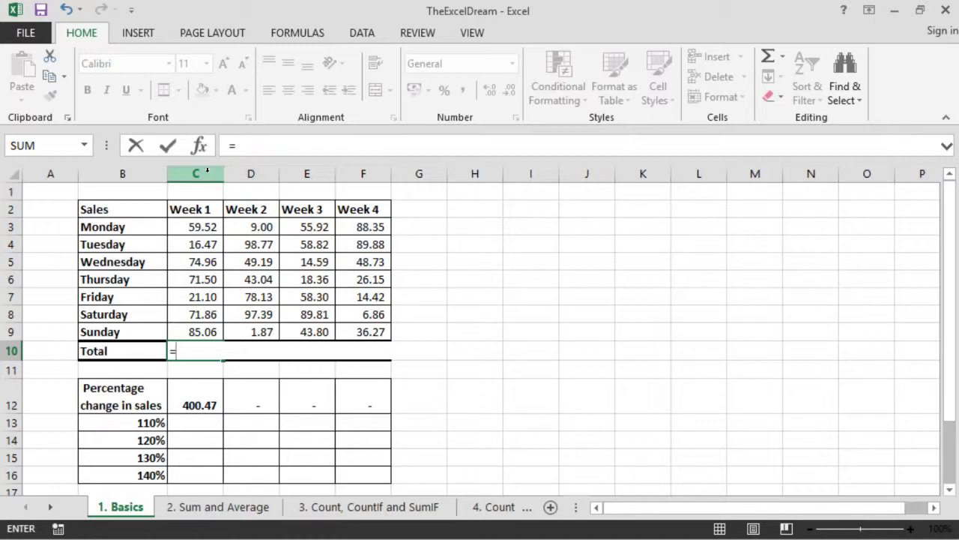
left_click(196, 224)
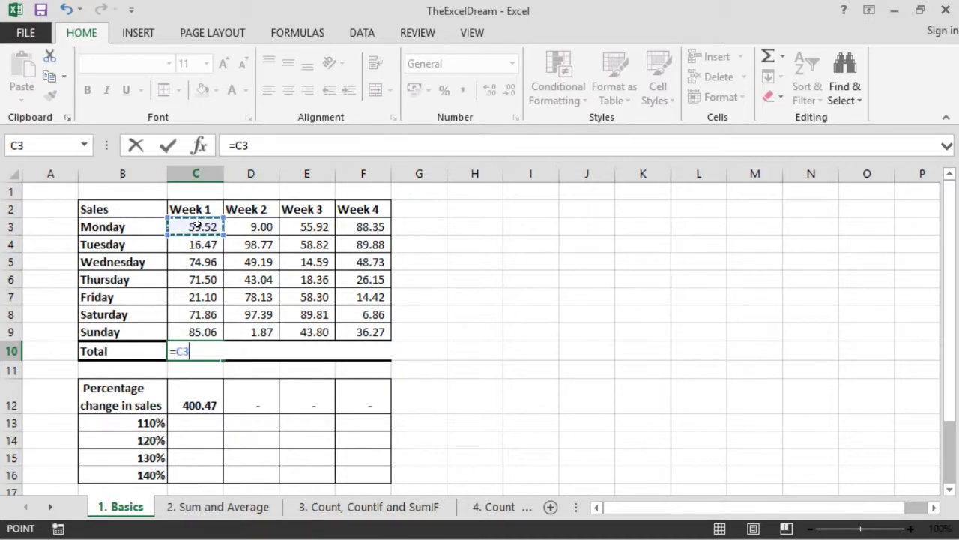
type("+")
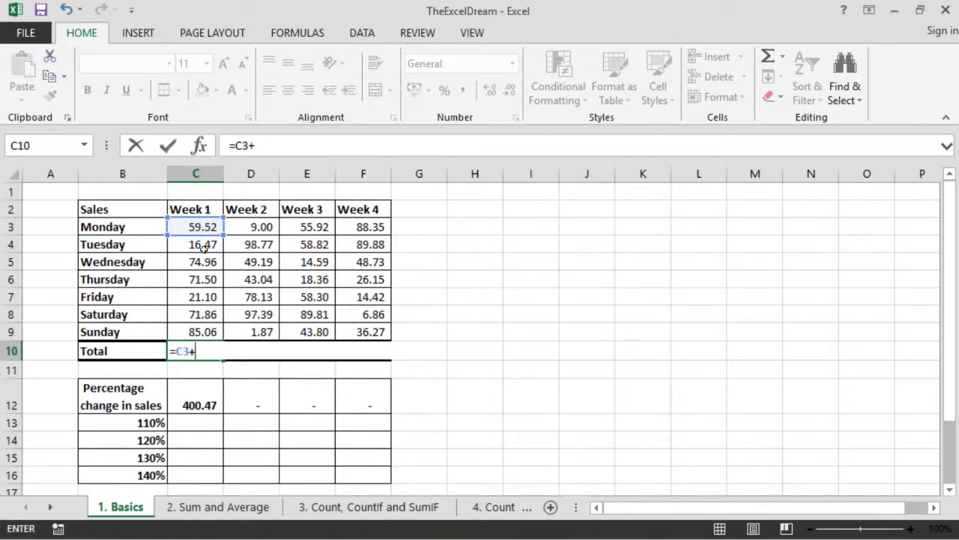
left_click(203, 245)
type("+")
left_click(198, 262)
type("+")
left_click(202, 279)
type("+")
left_click(204, 298)
type("+")
left_click(203, 315)
type("+")
left_click(201, 331)
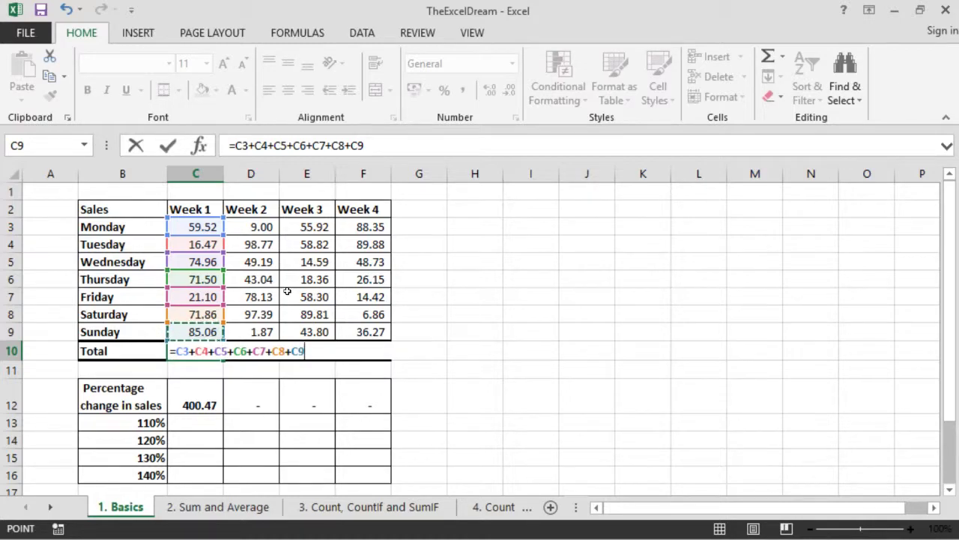
key("Return")
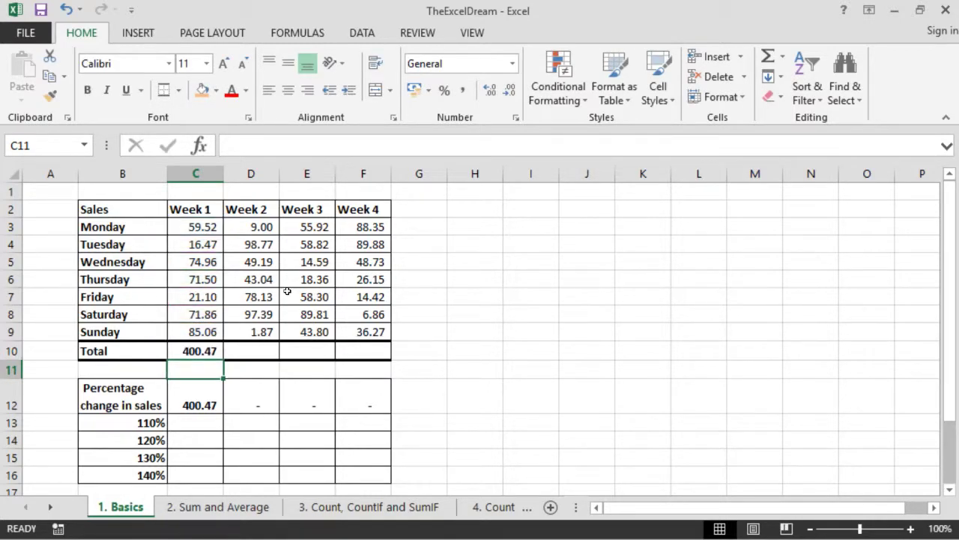
Set Friday's Week 1 sales figure in C7 to 100
left_click(217, 348)
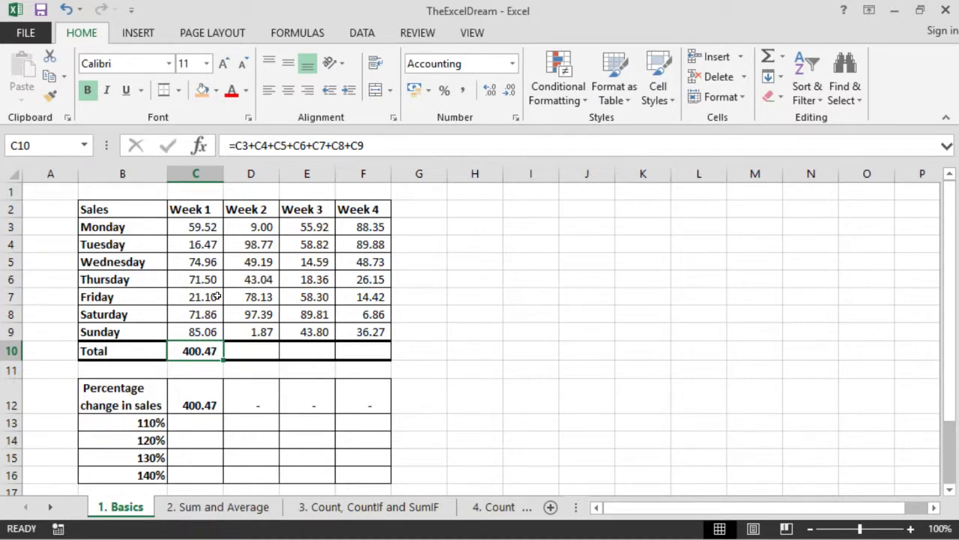
left_click(216, 297)
type("100")
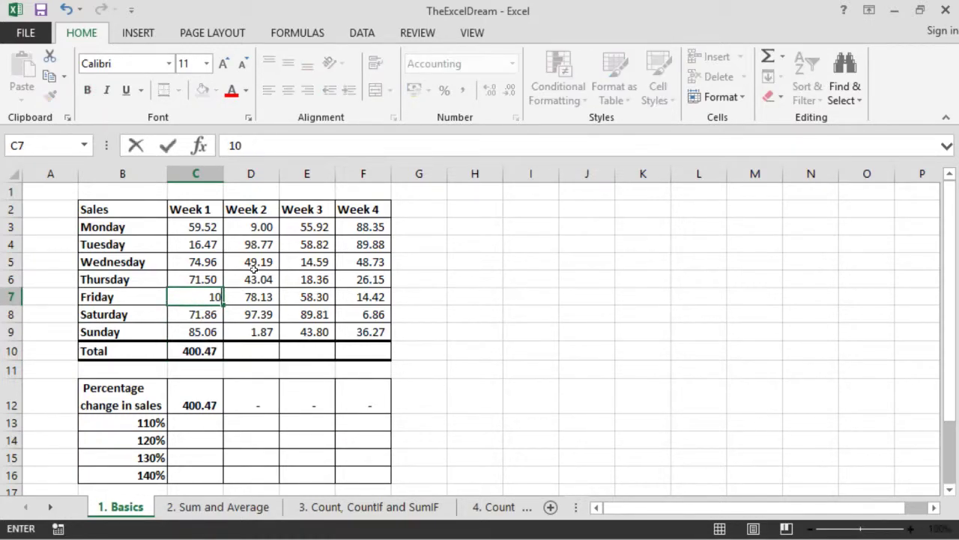
key("Return")
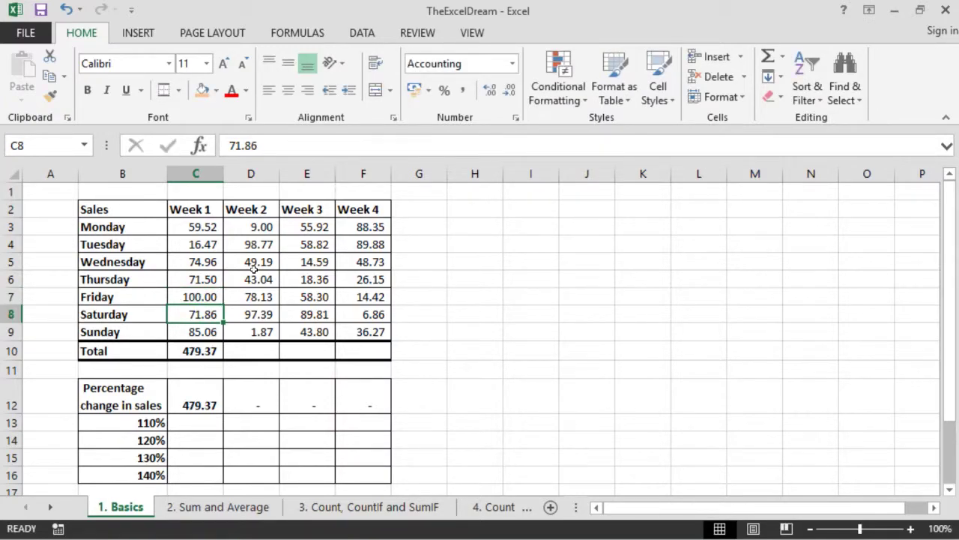
Fill the Week 1 total formula from C10 across to F10 for Weeks 2 to 4
left_click(211, 351)
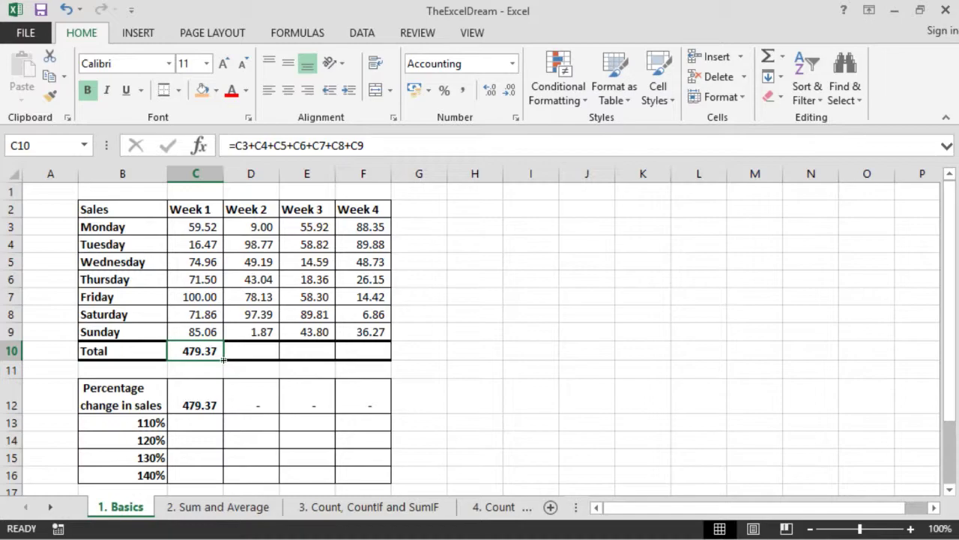
left_click_drag(222, 361, 372, 351)
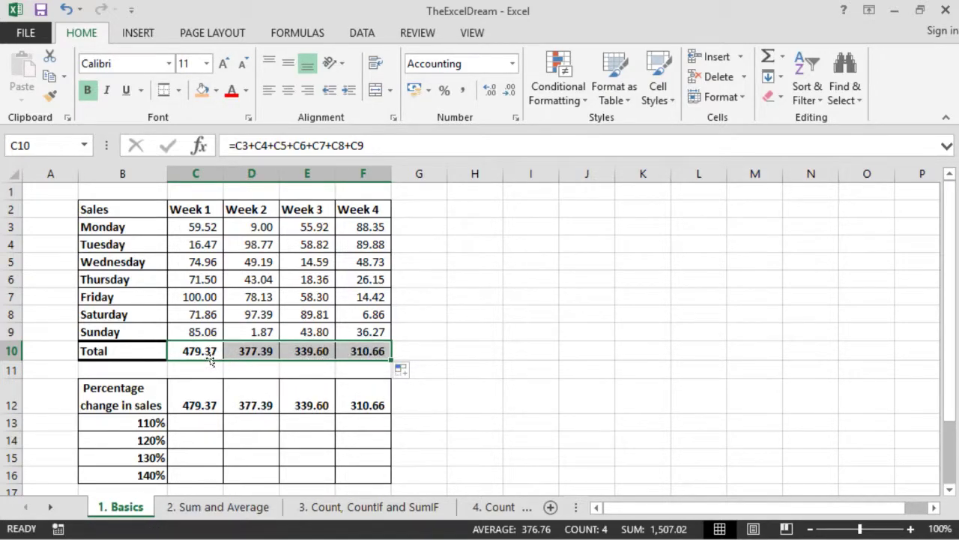
Examine the total formulas in C10 to F10 to compare which cells each week's sum refers to
left_click(249, 351)
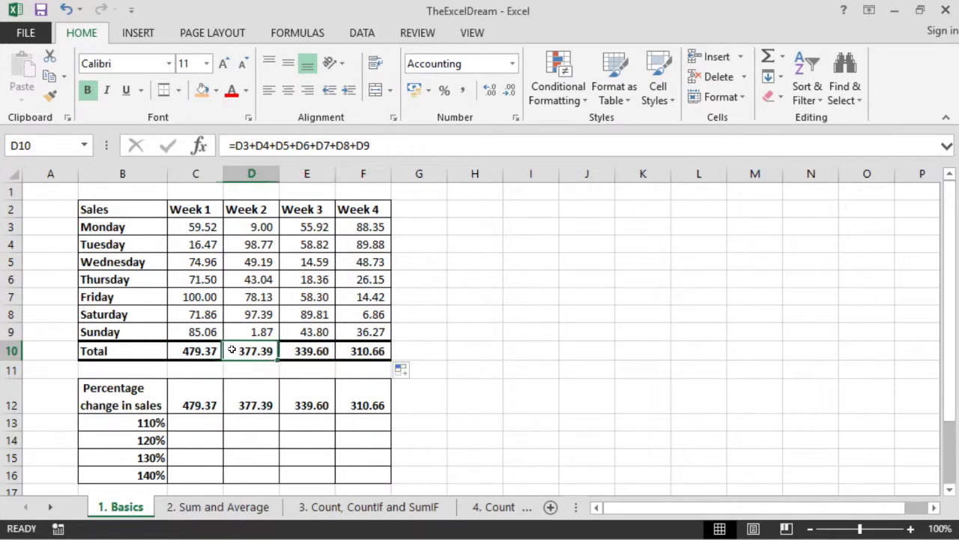
left_click(301, 352)
left_click(353, 352)
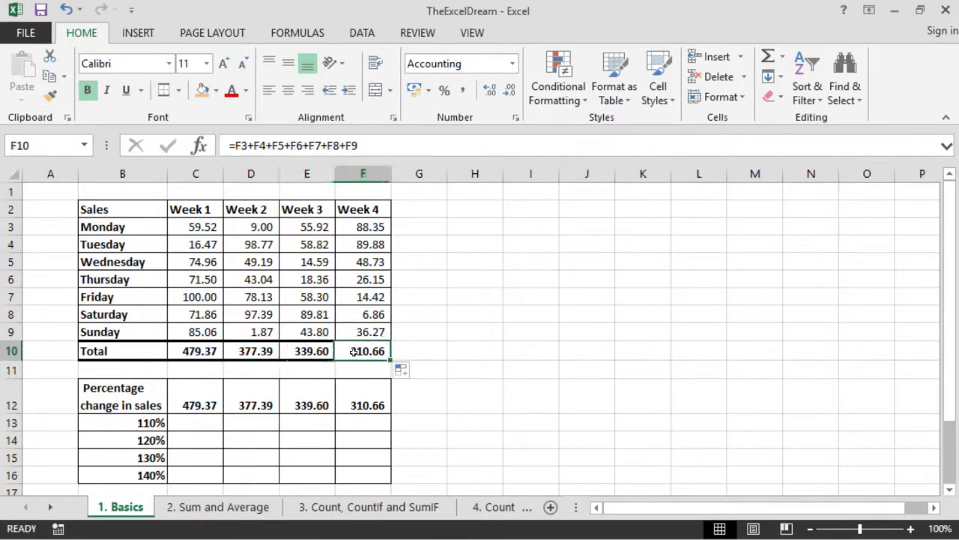
left_click(202, 352)
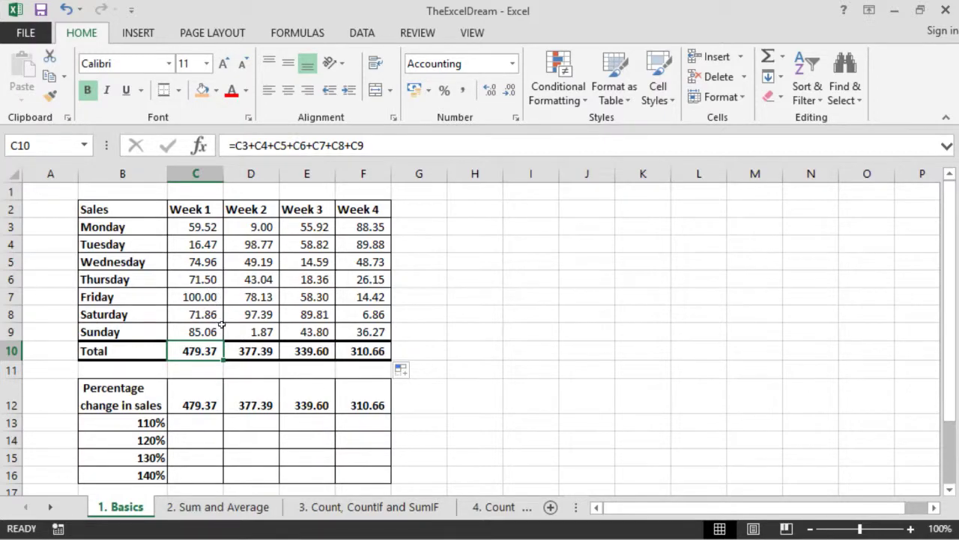
left_click(240, 351)
left_click(214, 350)
left_click(240, 349)
left_click(382, 149)
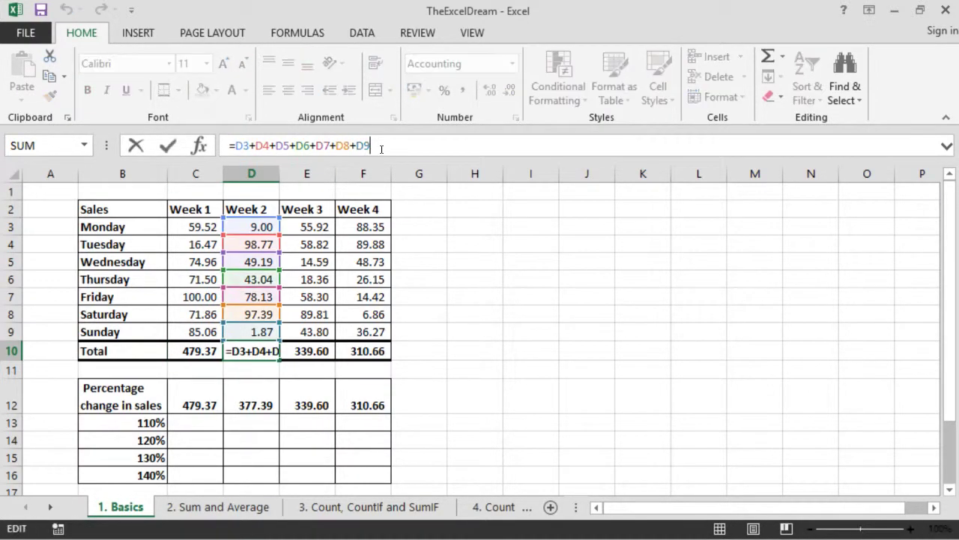
left_click(299, 353)
left_click(412, 157)
key("Escape")
left_click(365, 357)
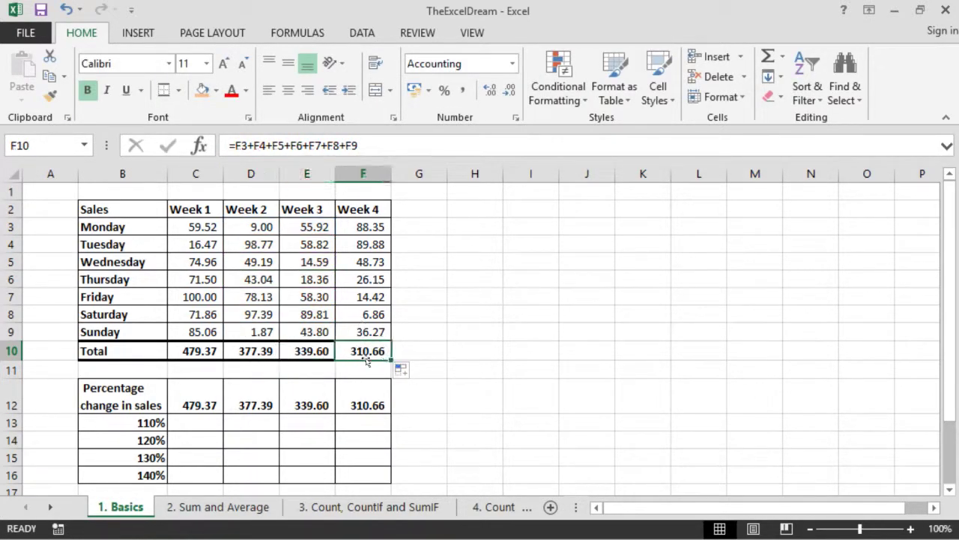
Check the Week 4 total formula in F10, and refill the Week 1 total formula from C10 through F10
left_click(383, 147)
key("Escape")
left_click(215, 351)
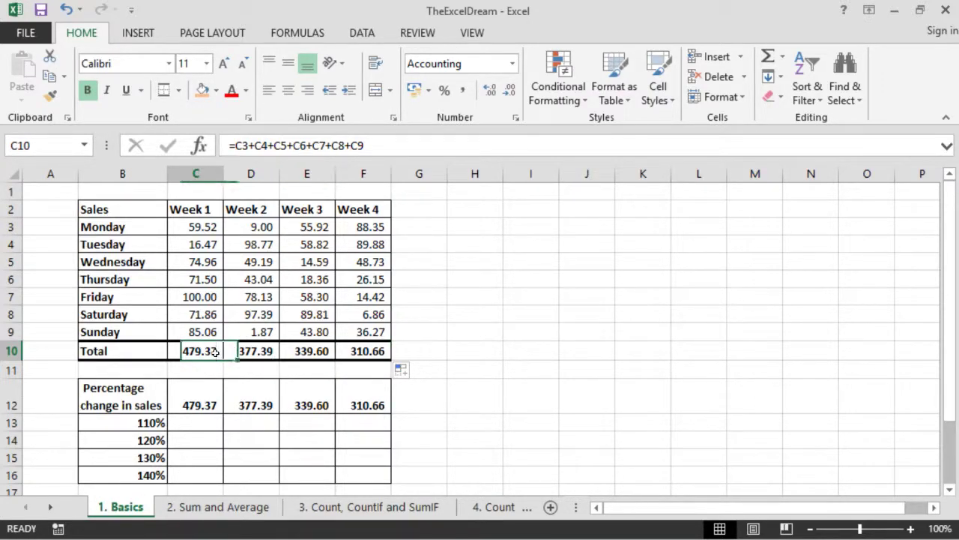
left_click_drag(222, 360, 384, 356)
Copy the Week 1 total formula in C10 and paste it over C10:F10
left_click(194, 353)
key("ctrl+c")
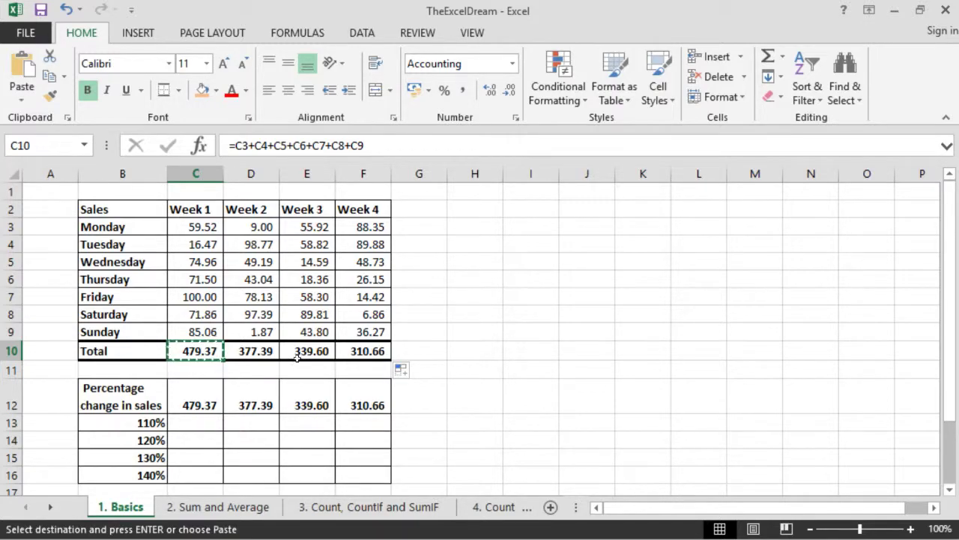
left_click(356, 352, "shift")
key("ctrl+v")
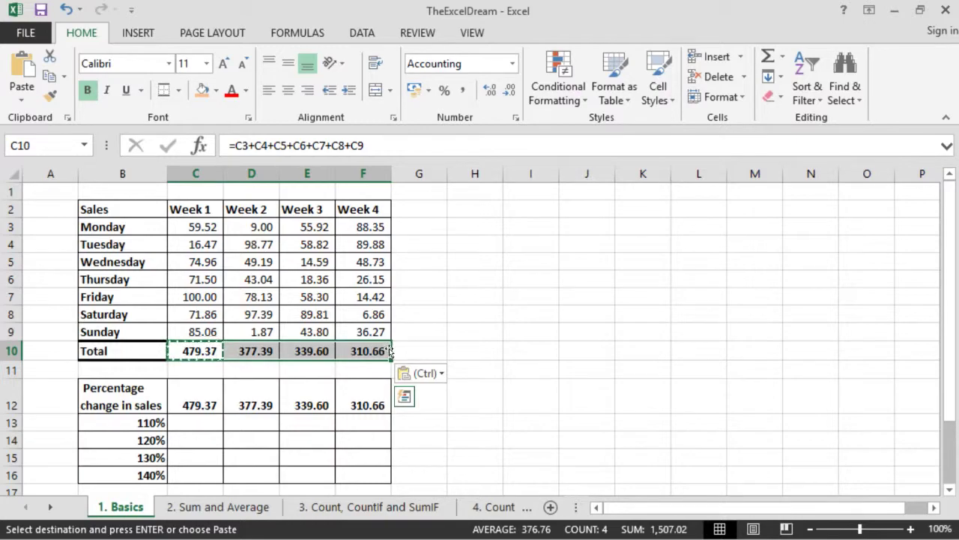
left_click(438, 345)
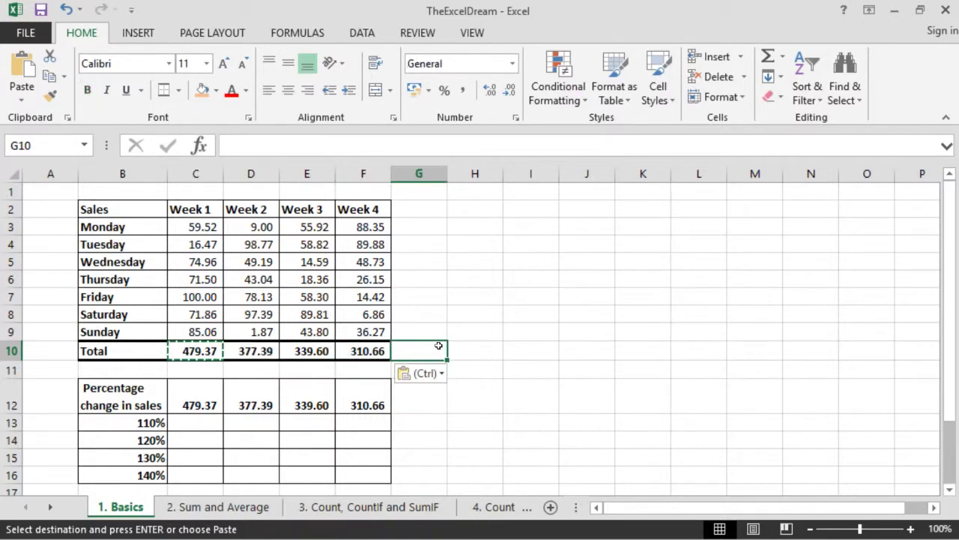
left_click(275, 351)
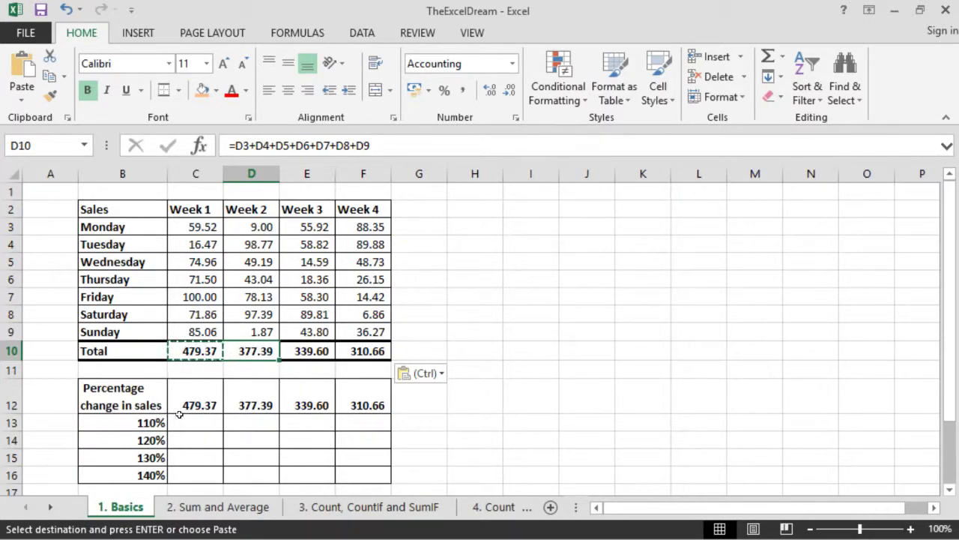
In the percentage change table, enter the relative reference =C12 in C13, the 110% cell for Week 1
left_click(122, 390)
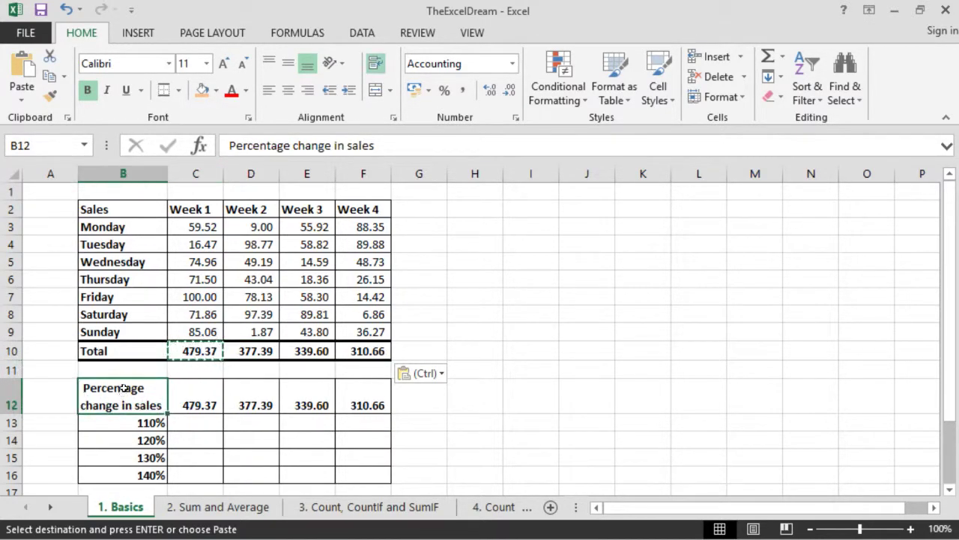
left_click(361, 476)
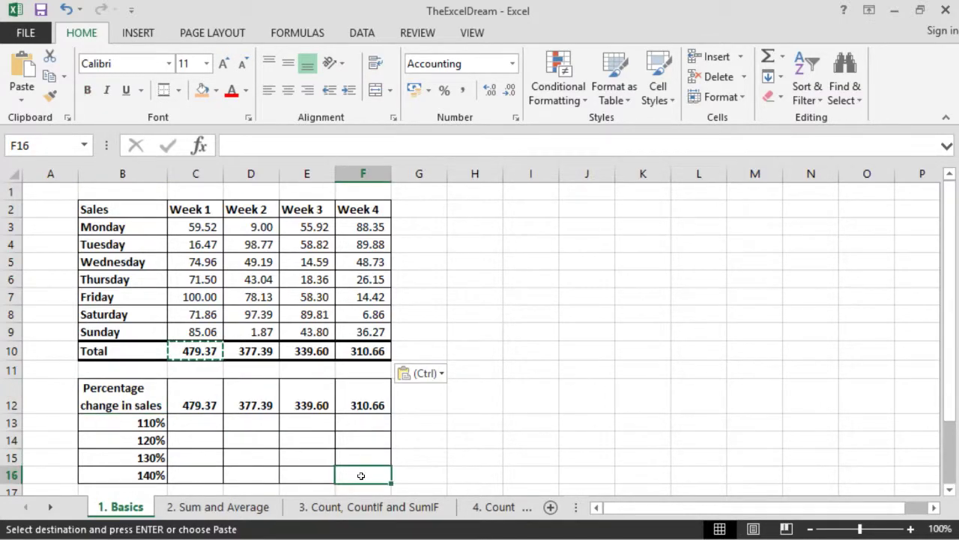
left_click(191, 421)
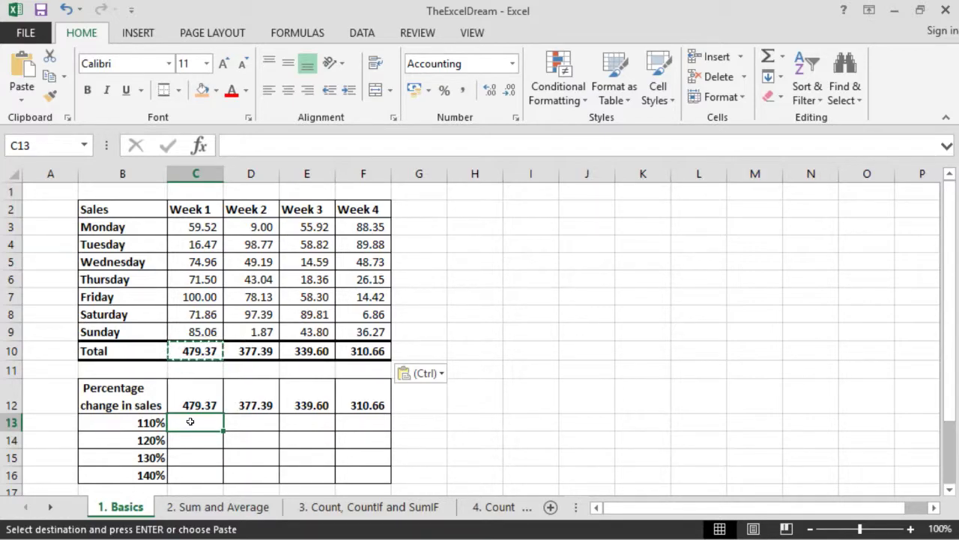
type("=")
left_click(199, 394)
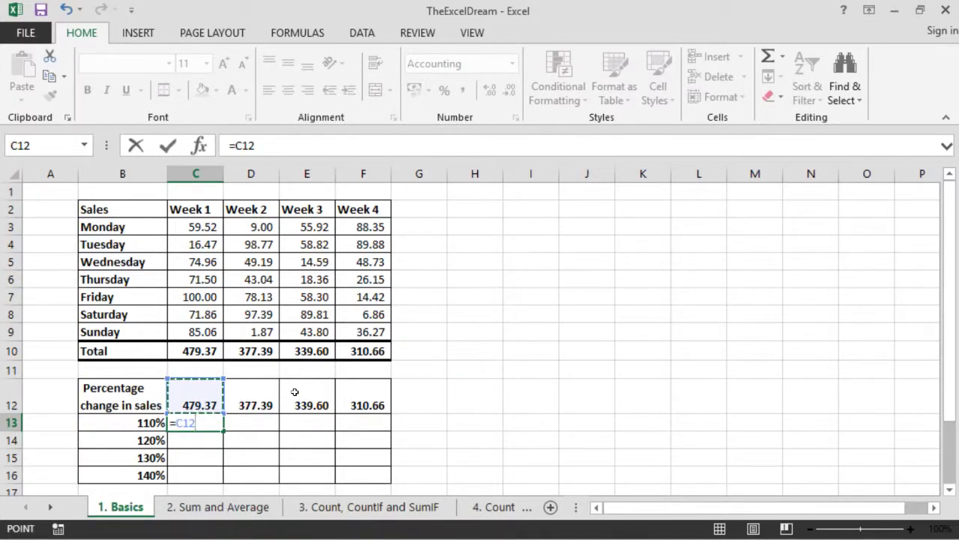
key("Return")
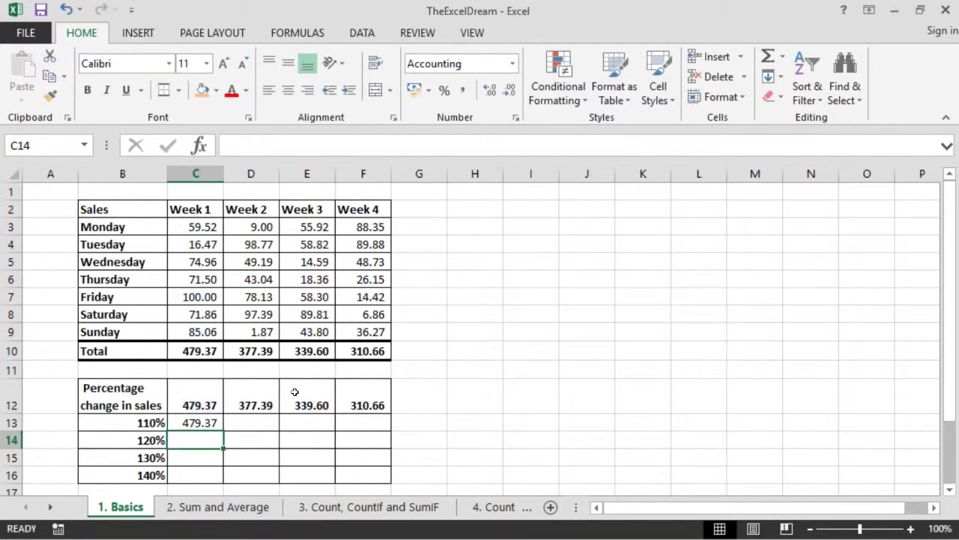
Fill the relative reference from C13 across to F13 and check which cell each copied formula refers to
left_click(217, 419)
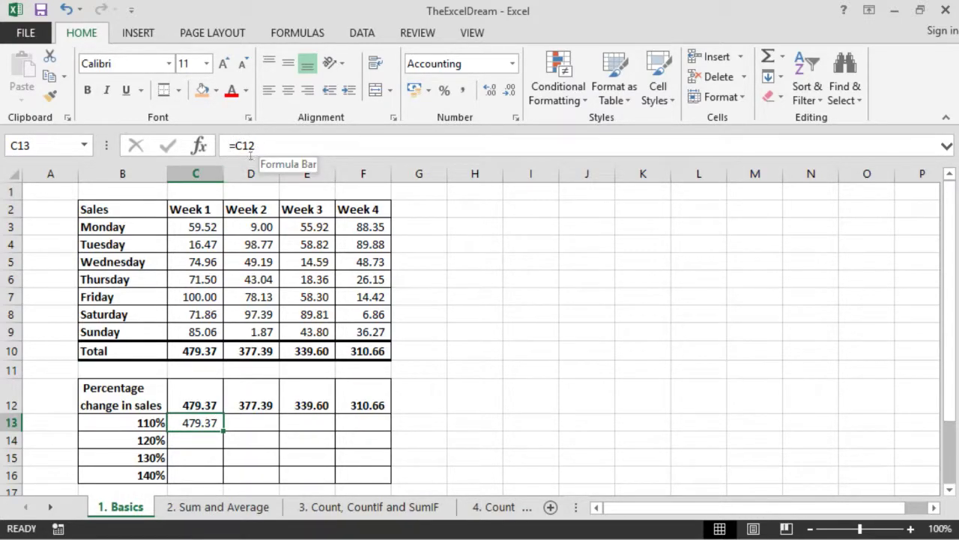
left_click_drag(223, 429, 377, 429)
left_click(235, 423)
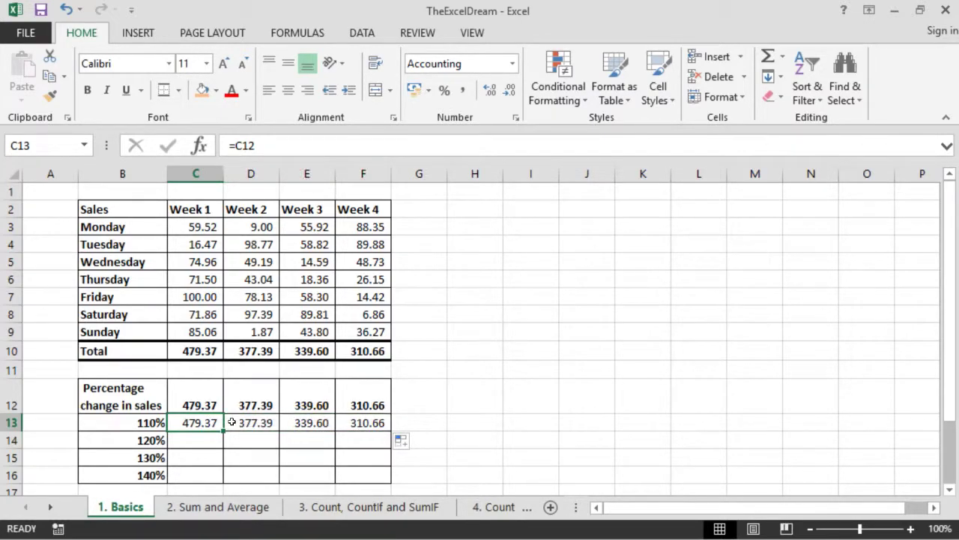
left_click(285, 422)
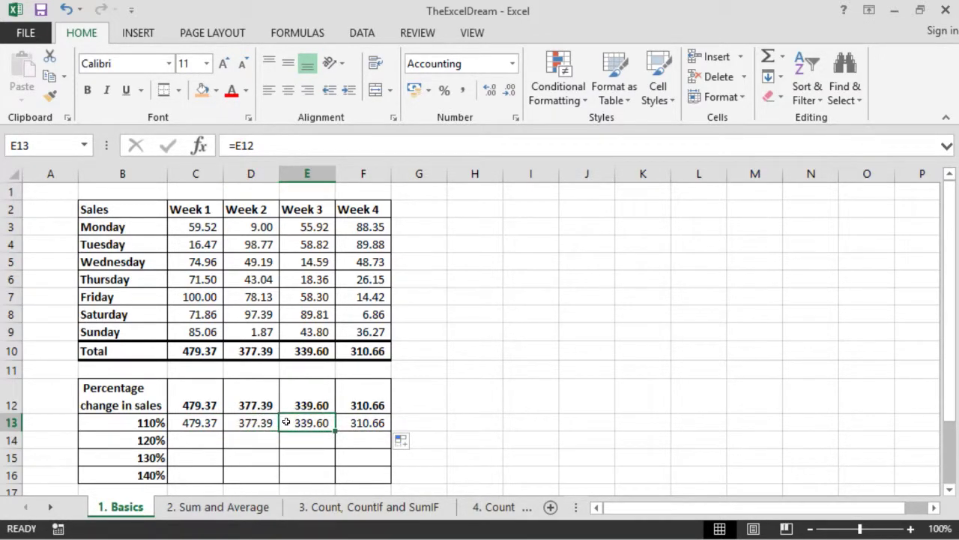
left_click(362, 425)
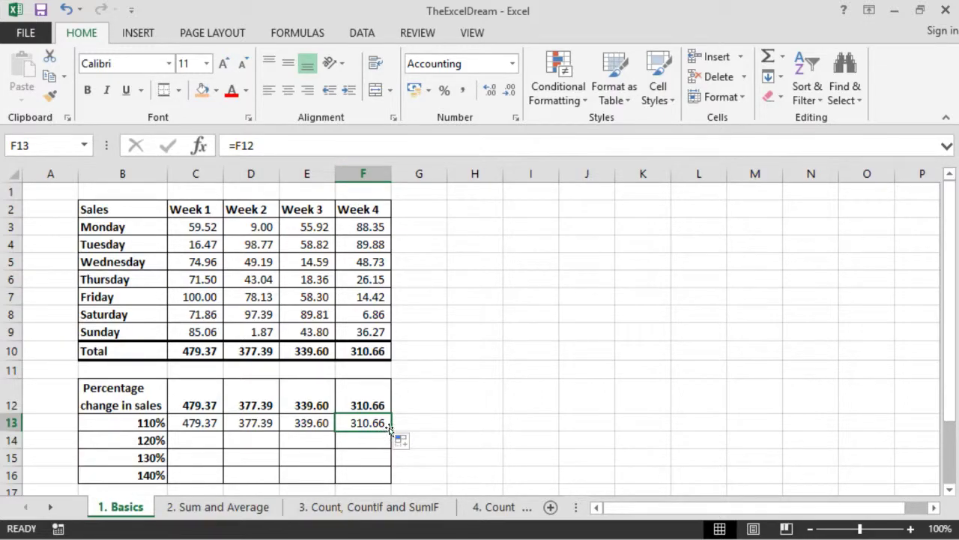
Fill the relative reference from C13 down to C15 and check the formulas in C14 and C15
left_click(220, 428)
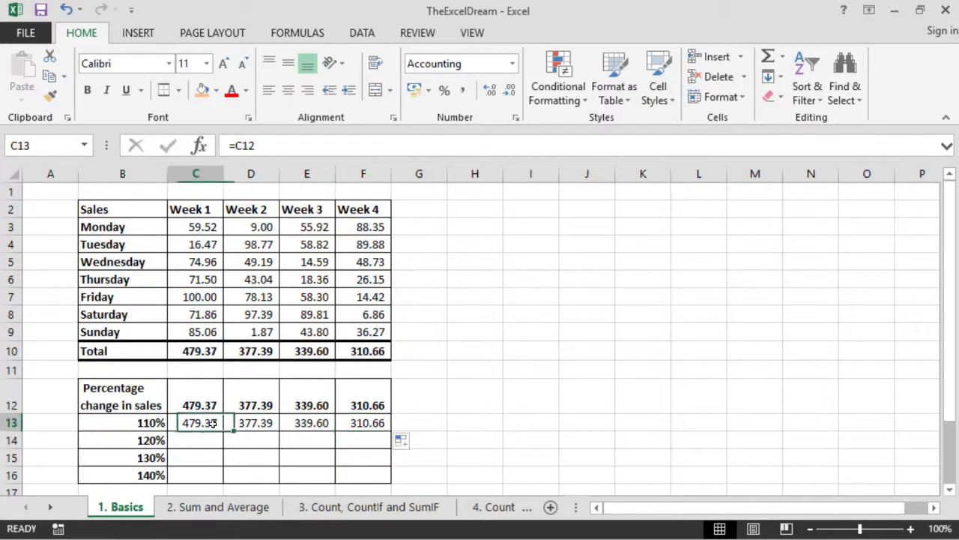
left_click_drag(224, 431, 222, 461)
left_click(212, 428)
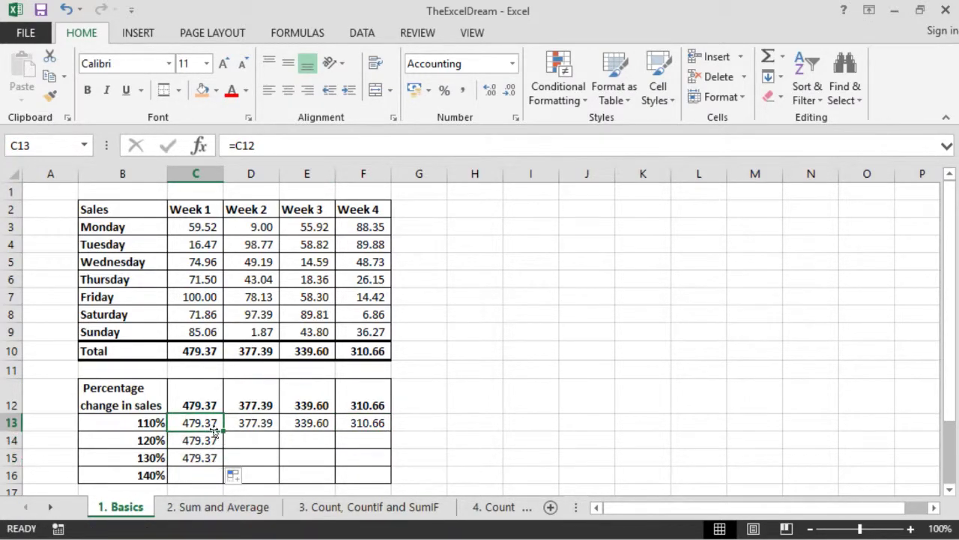
left_click(212, 441)
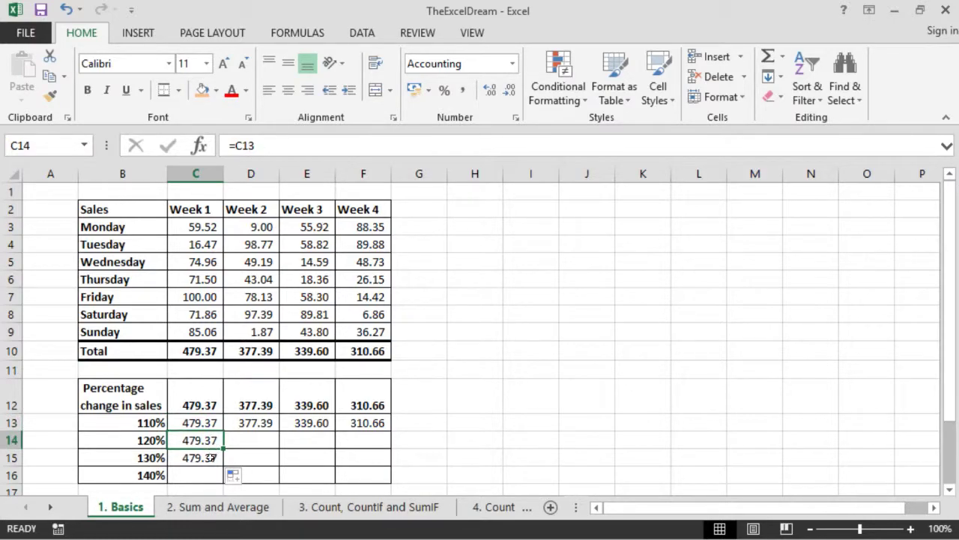
left_click(210, 457)
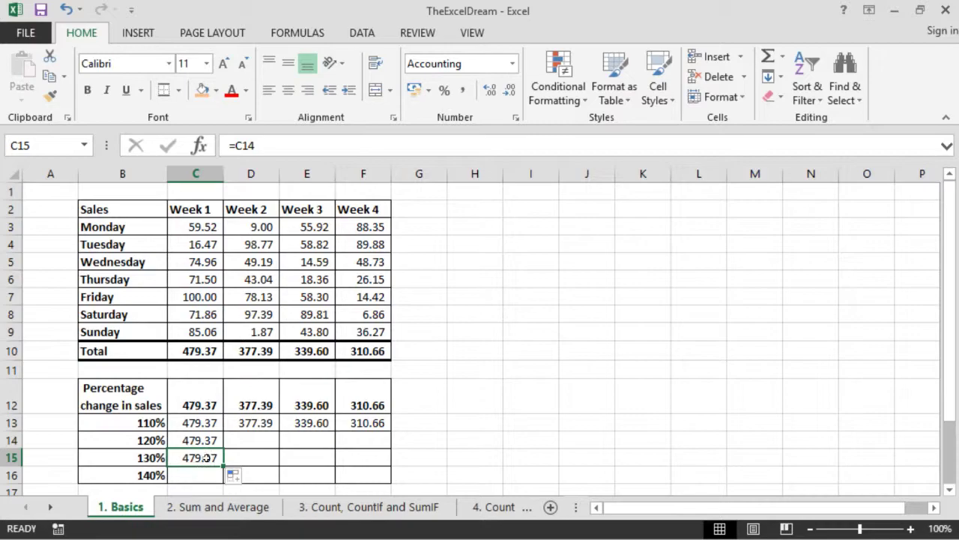
Change the reference in C13 to the absolute form =$C$12
left_click(195, 425)
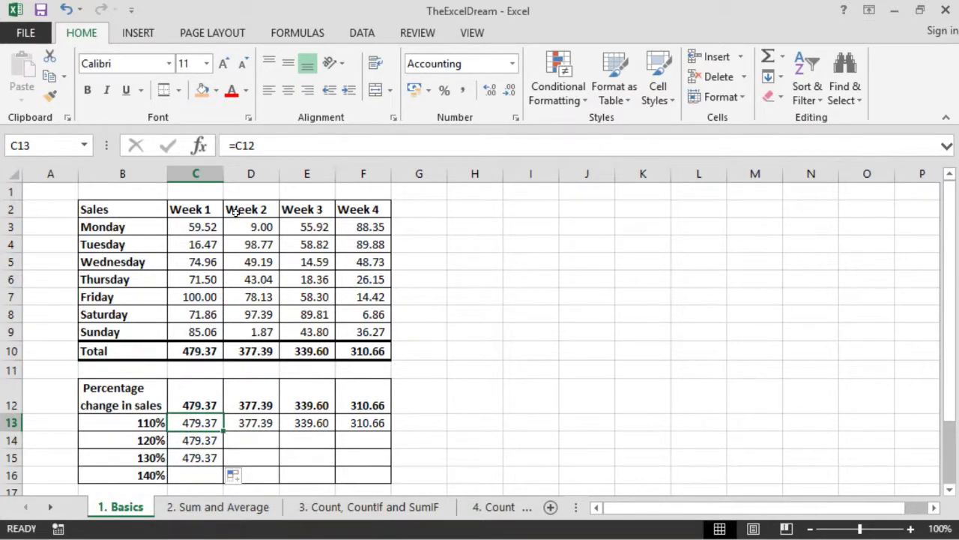
left_click(240, 146)
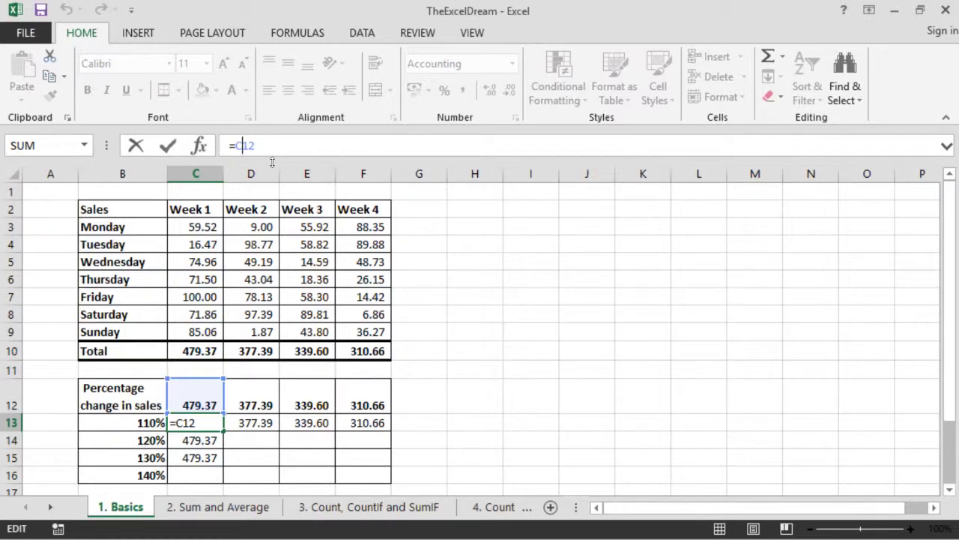
key("F4")
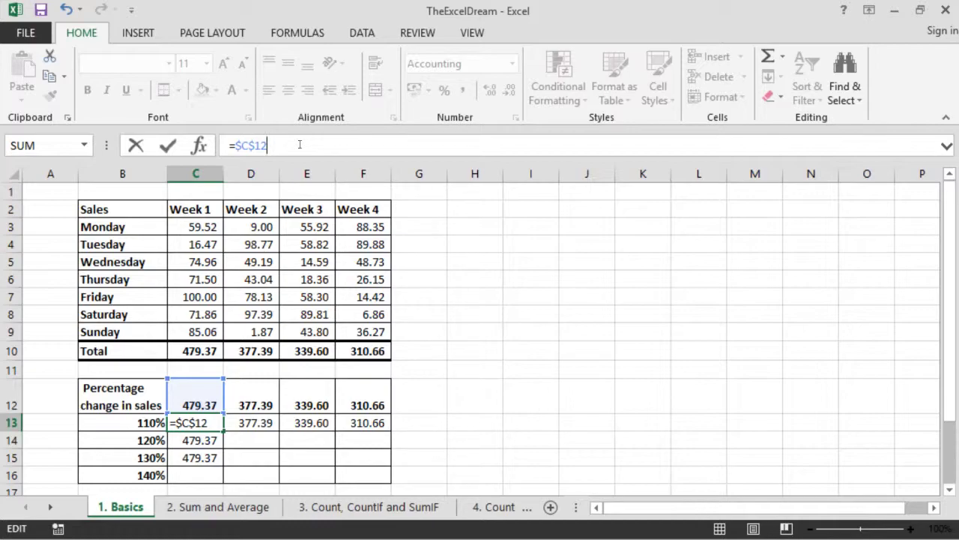
key("Return")
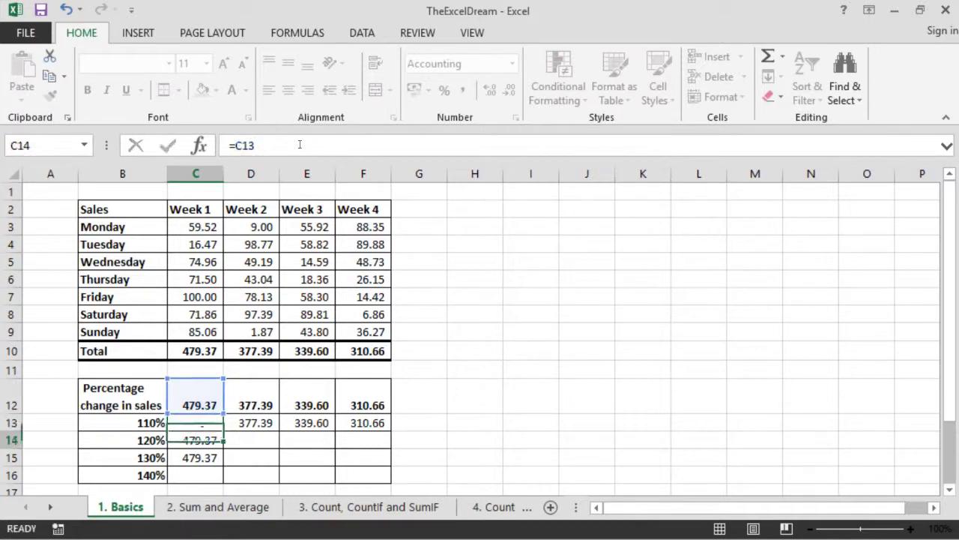
Fill the absolute reference from C13 across to F13 and check the formulas in D13, E13 and F13
left_click(210, 421)
key("ctrl+c")
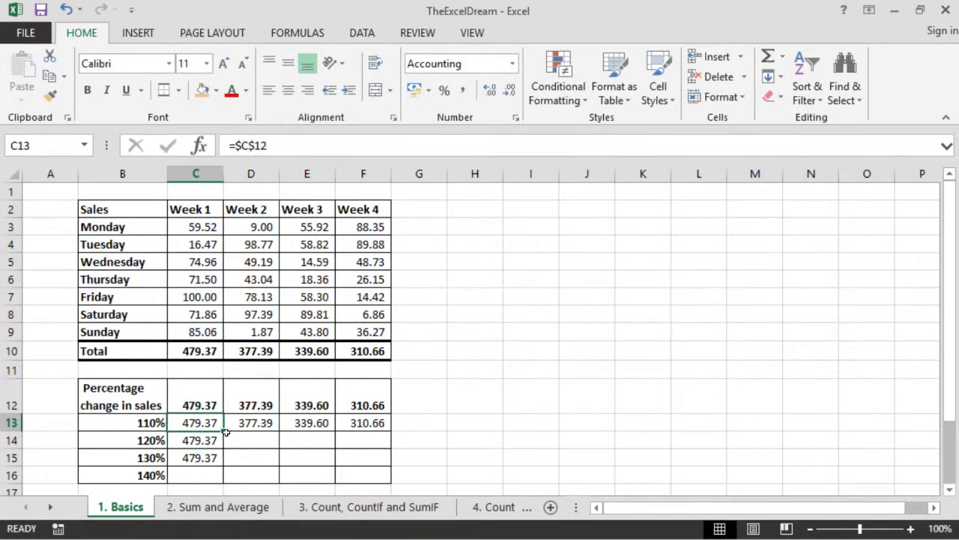
left_click_drag(226, 433, 353, 433)
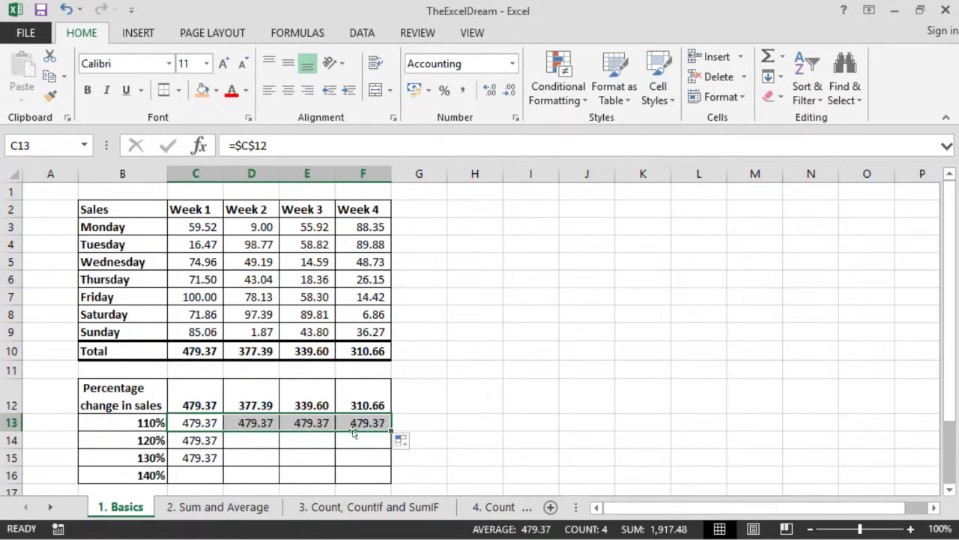
left_click(205, 424)
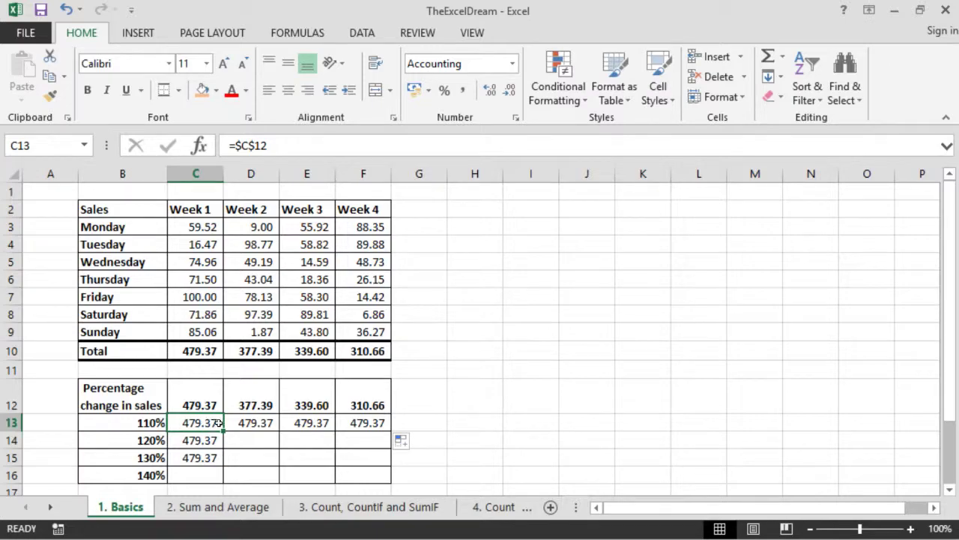
left_click(242, 423)
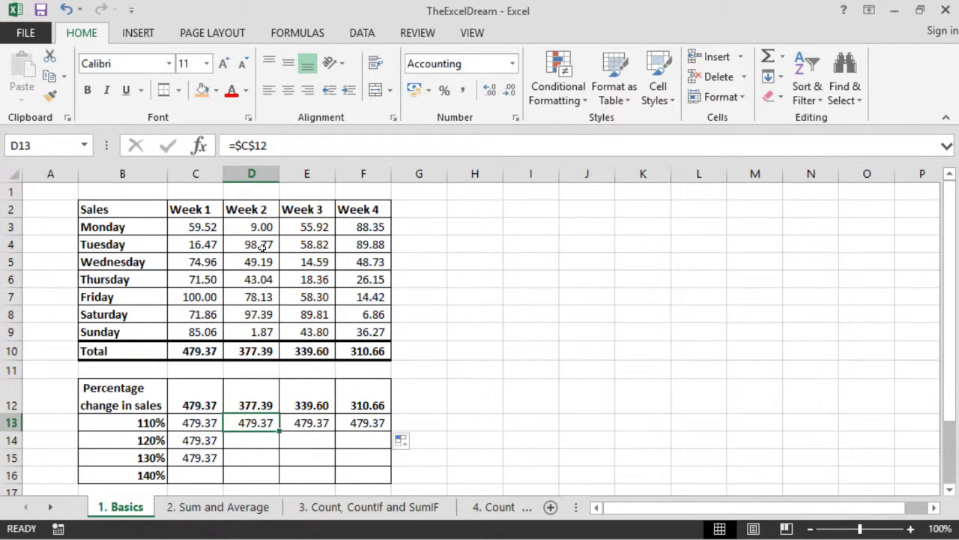
left_click(319, 422)
left_click(354, 424)
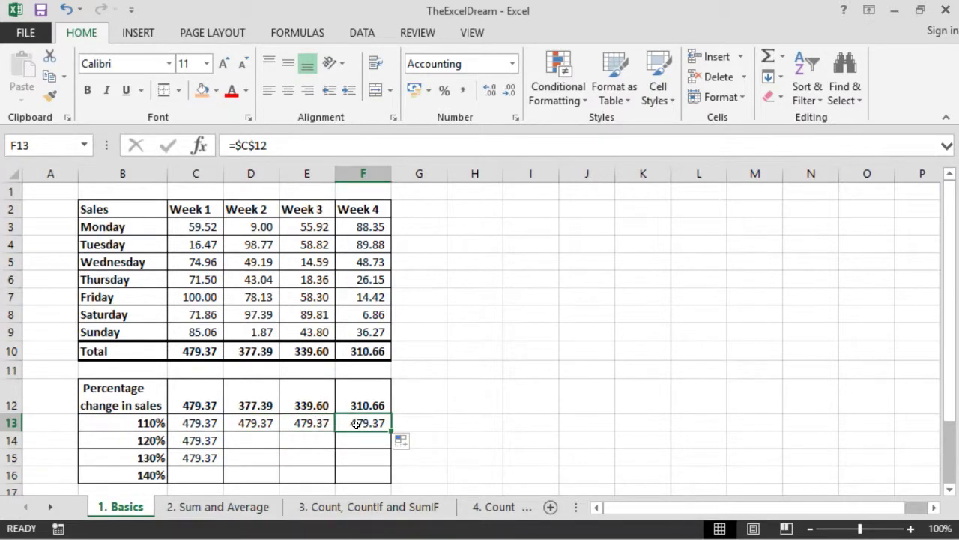
Fill the absolute reference from C13 down to C15 and check the copied formulas
left_click_drag(219, 426, 219, 458)
left_click(212, 441)
left_click(212, 459)
left_click(212, 441)
left_click(212, 424)
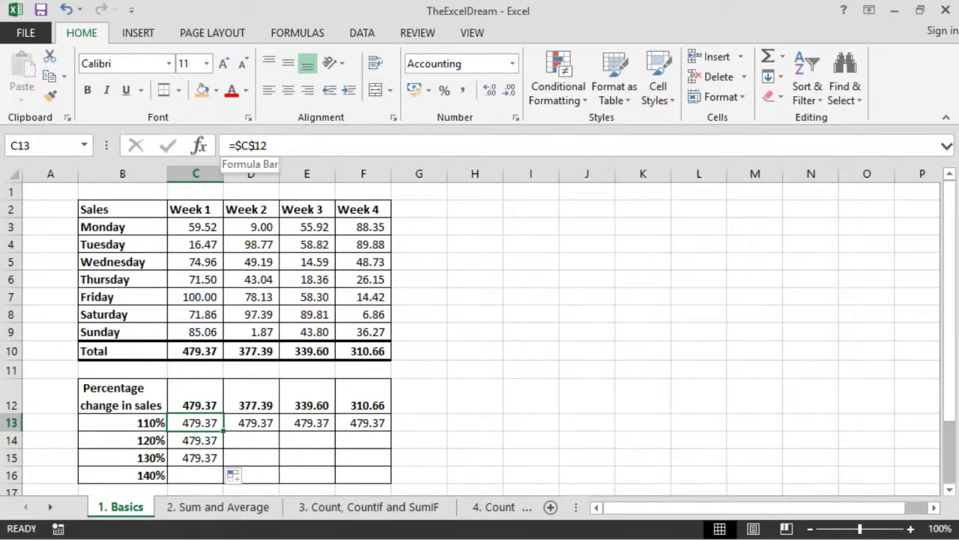
Change C13 to the mixed reference =$C12, locking only the column
left_click(255, 145)
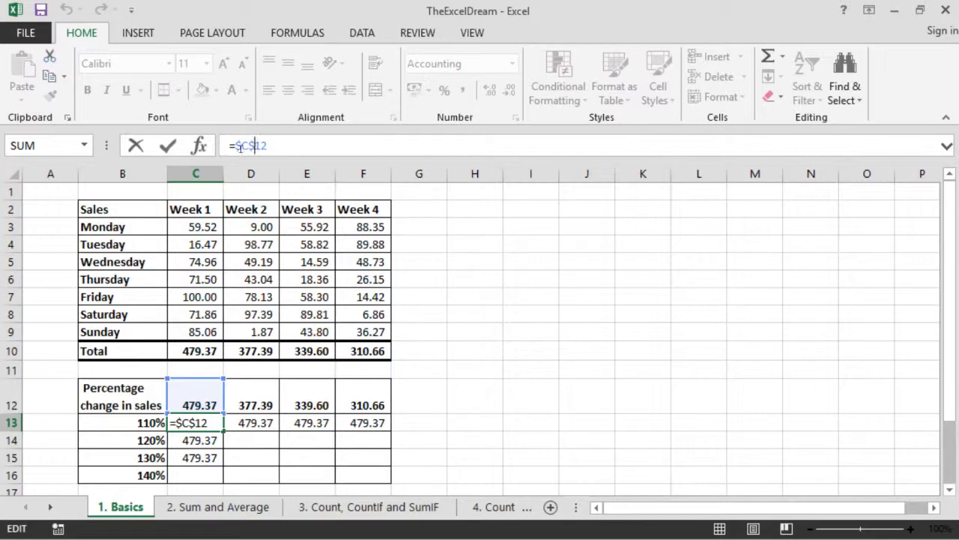
key("Left")
key("Left")
key("BackSpace")
key("Return")
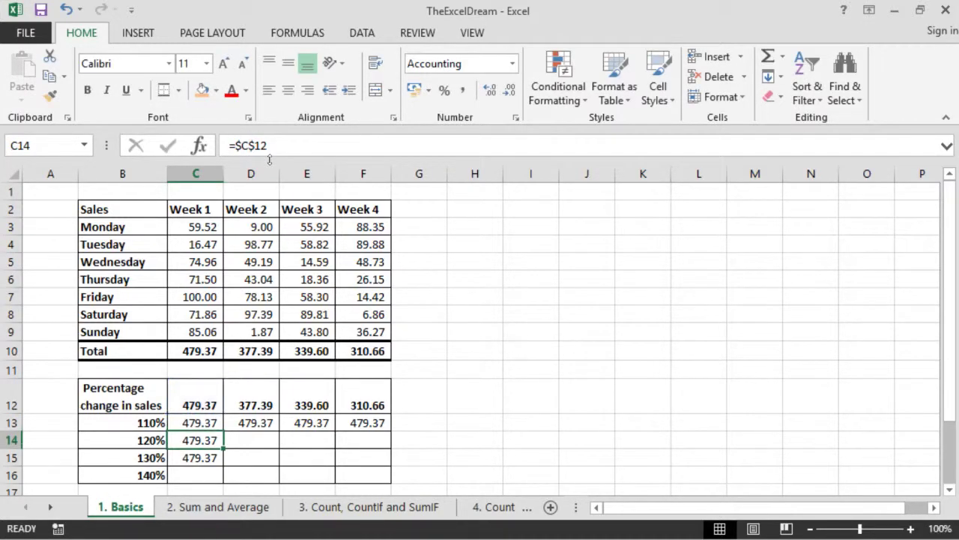
Fill the column-locked reference from C13 across to F13 and check the copied formulas in each week
left_click(192, 425)
left_click_drag(224, 431, 390, 431)
left_click(252, 424)
left_click(306, 424)
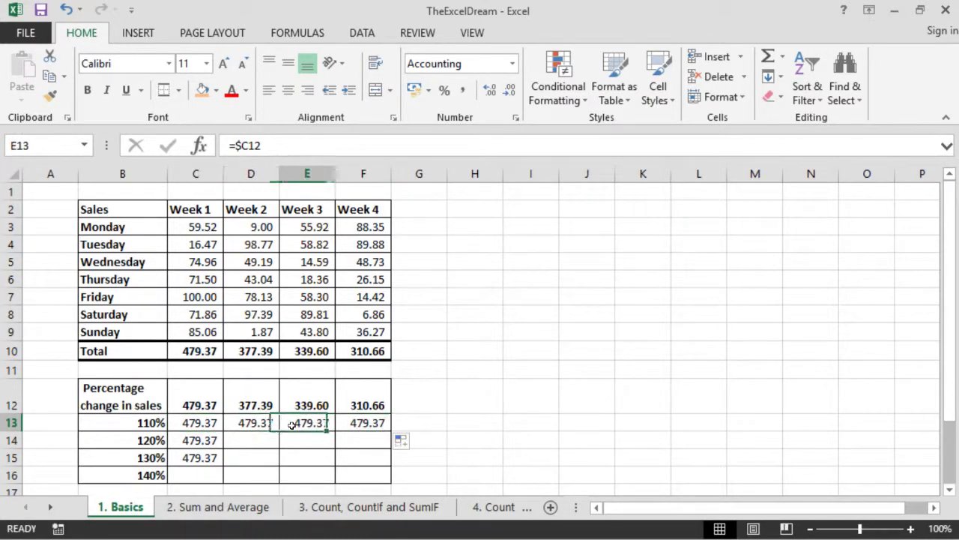
left_click(351, 424)
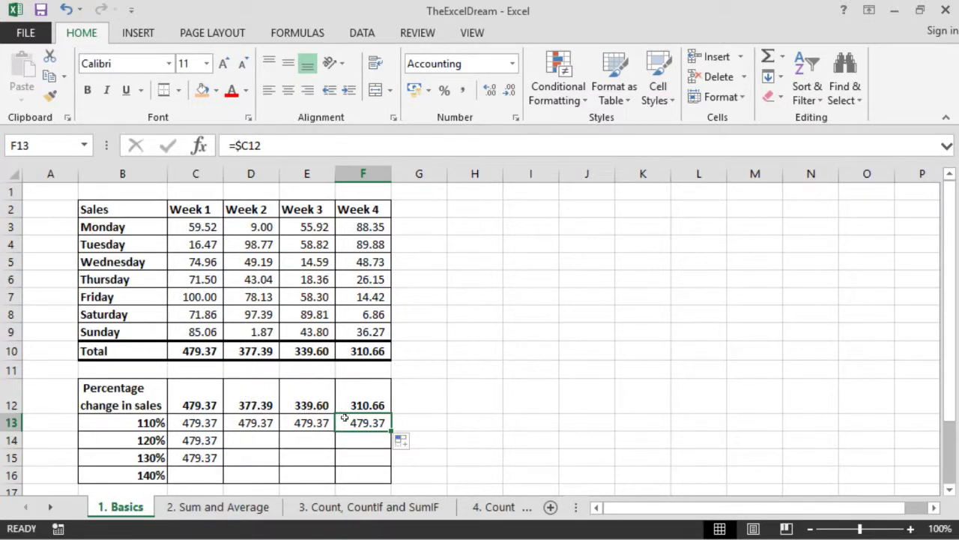
left_click(208, 424)
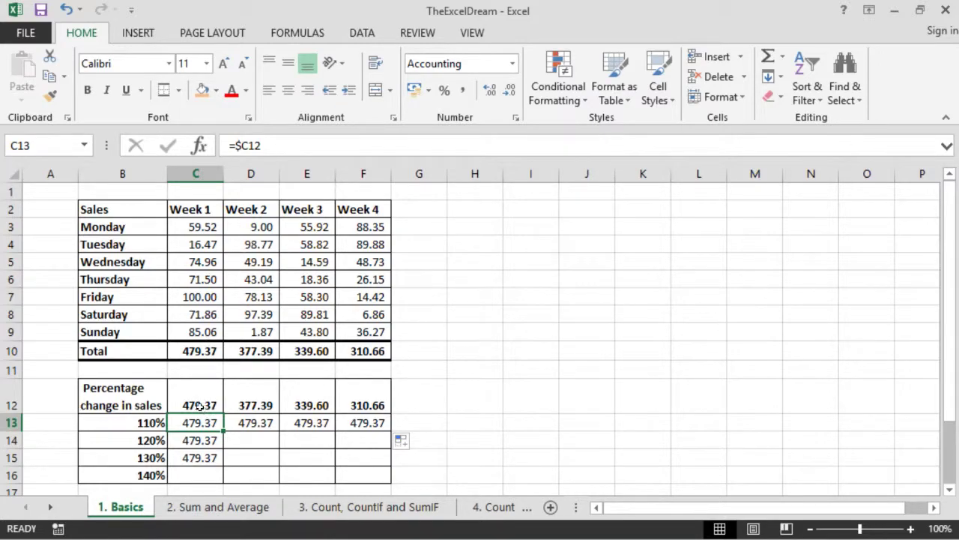
left_click(251, 425)
left_click(310, 424)
left_click(368, 424)
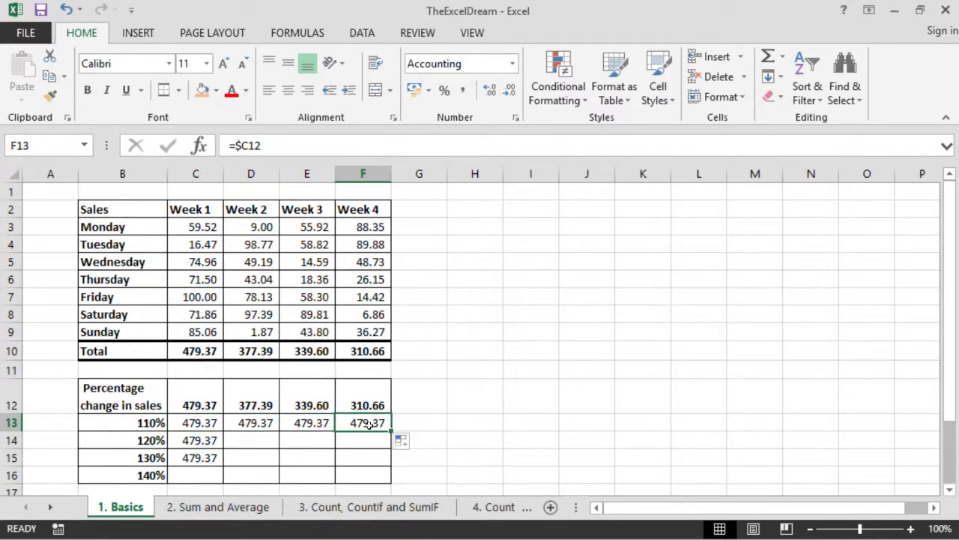
Fill the column-locked reference from C13 down to C15 and check the formula in C14
left_click(223, 427)
left_click_drag(222, 429, 222, 464)
left_click(208, 421)
left_click(207, 440)
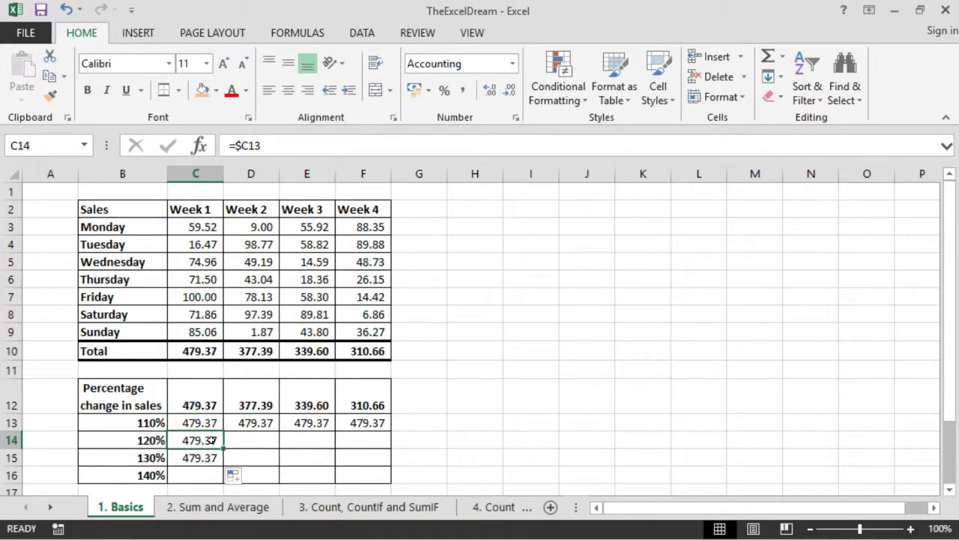
Check the copied formula in C15, and start a replacement formula in C13 with the row-locked reference =C$12
left_click(209, 457)
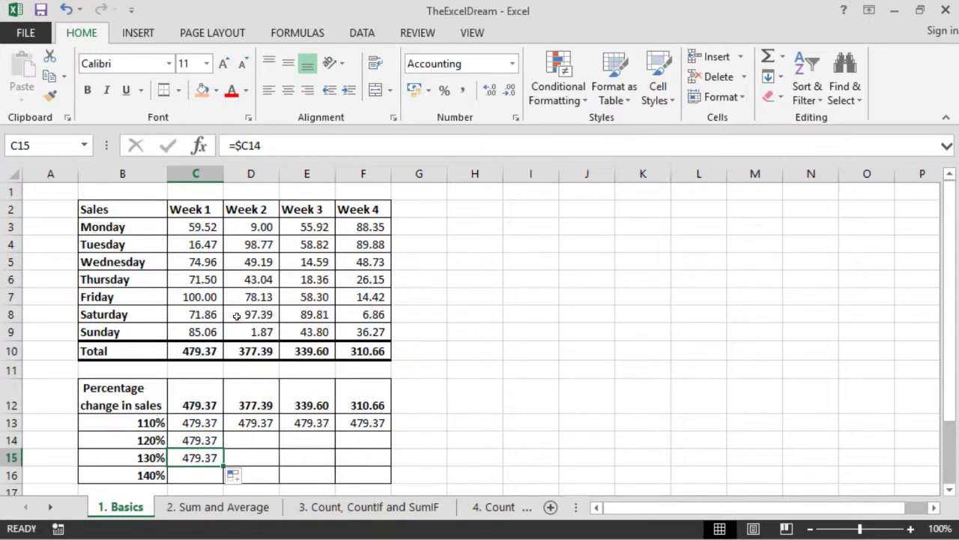
left_click(202, 425)
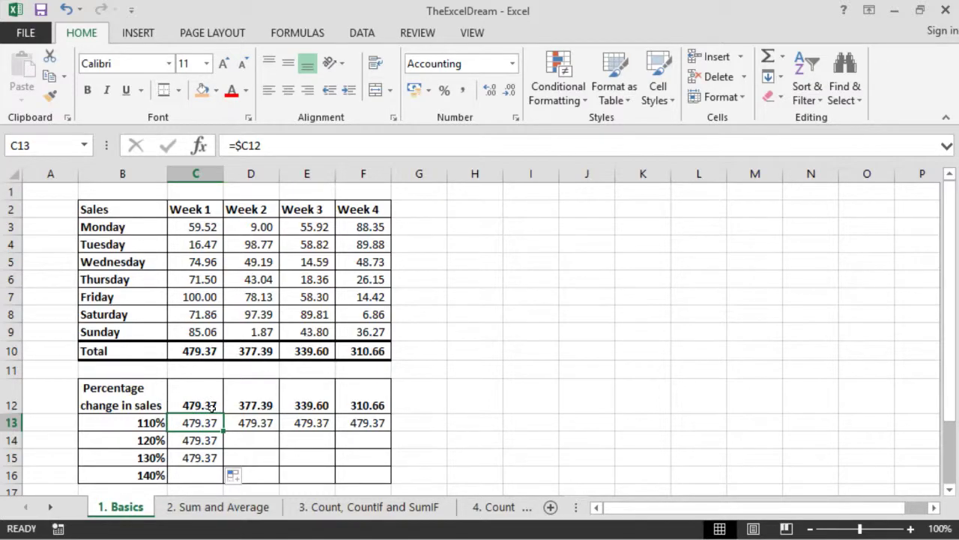
key("F2")
key("Escape")
type("=")
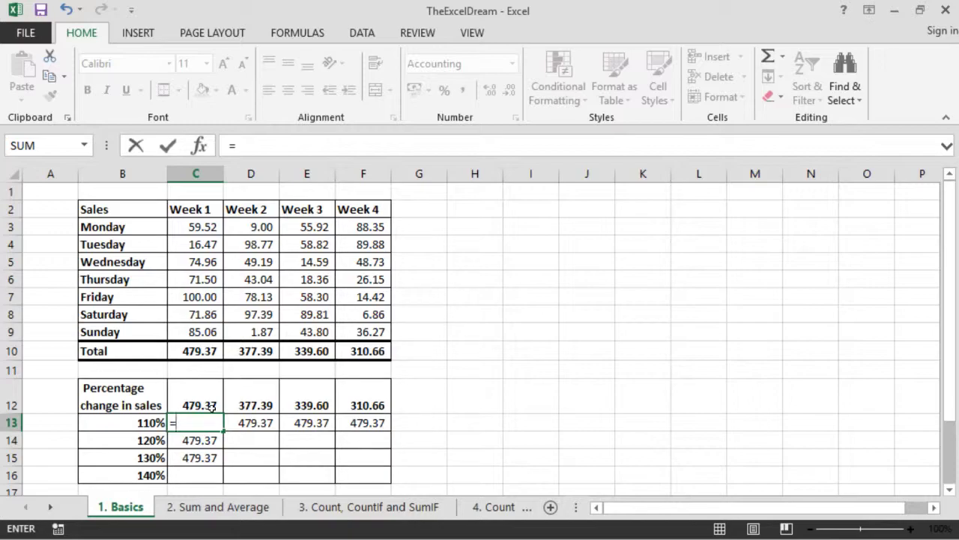
left_click(211, 405)
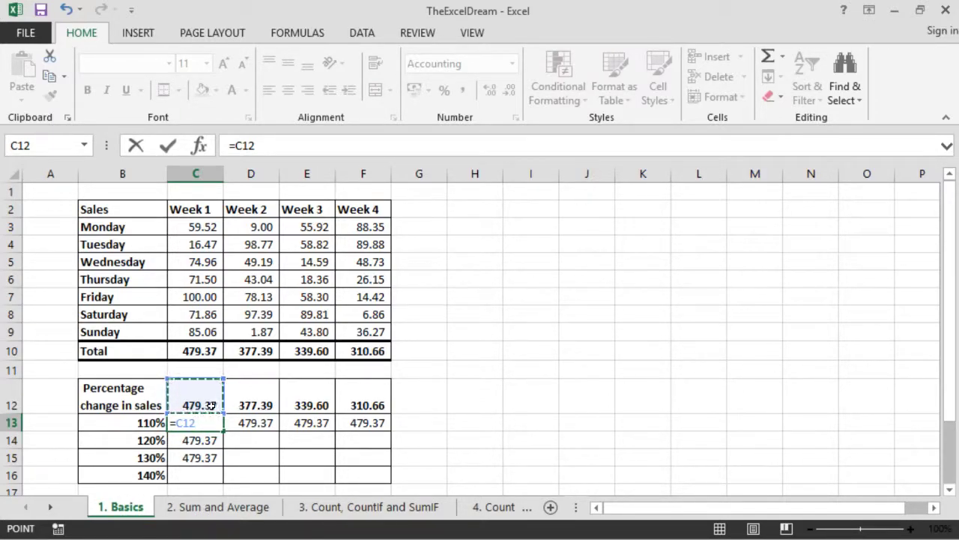
key("F4")
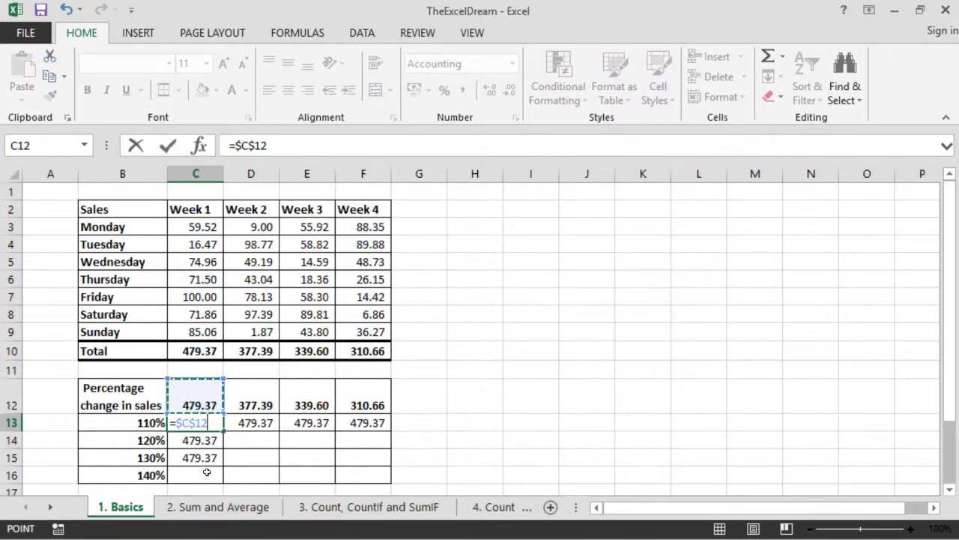
key("F4")
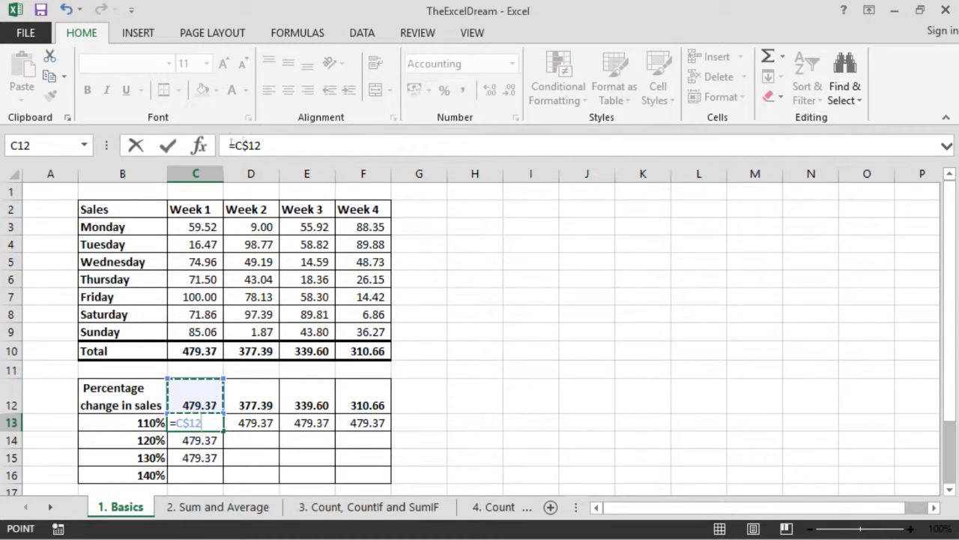
Complete the C13 formula as =C$12*$B13, multiplying by the percentage with only its column locked
left_click(277, 145)
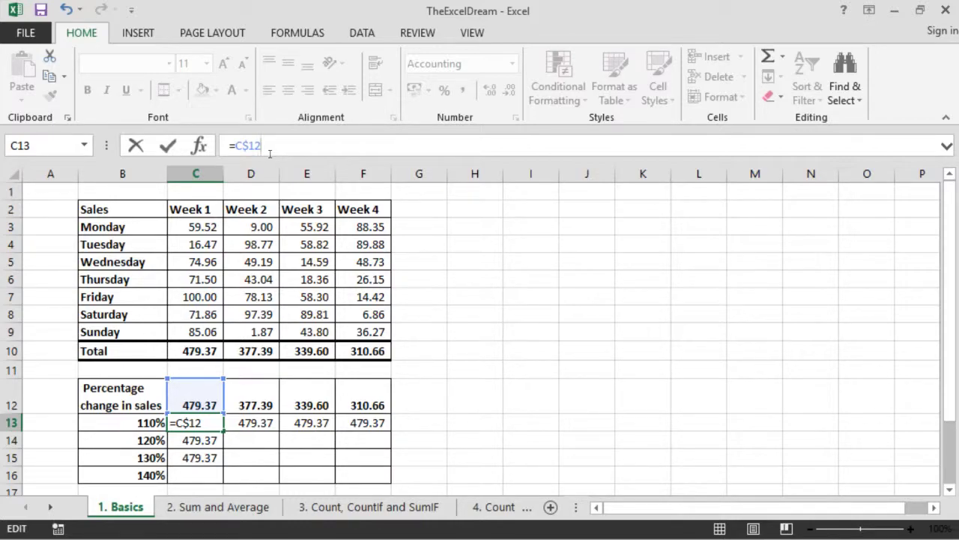
type("*")
left_click(140, 423)
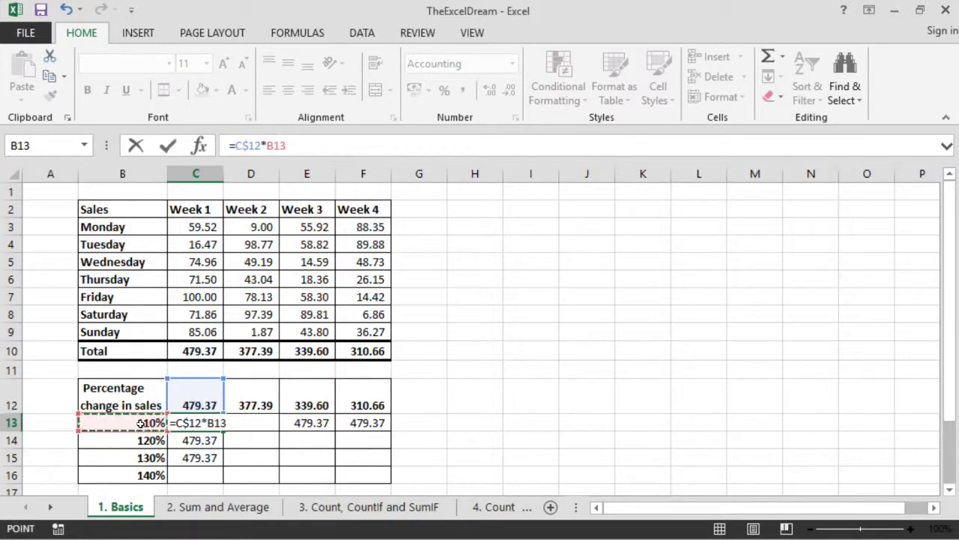
key("F4")
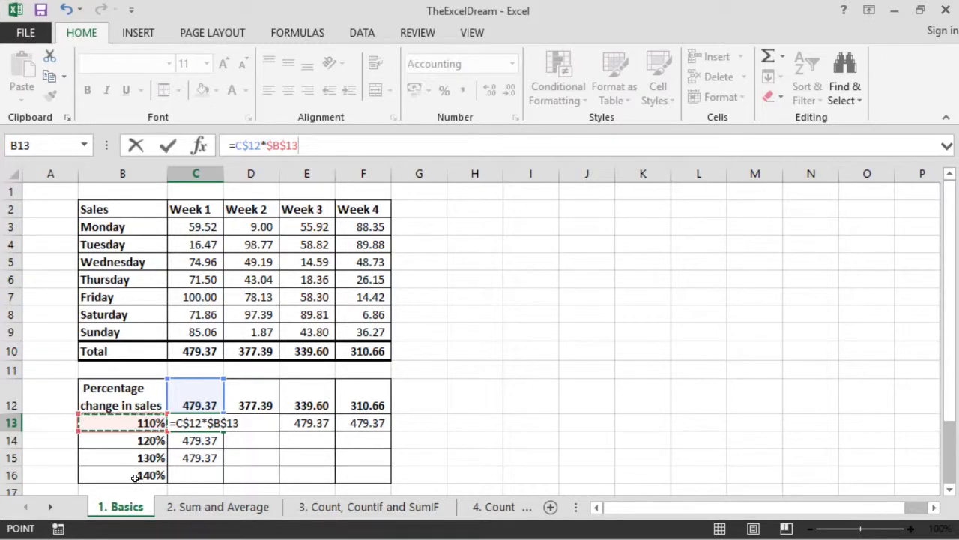
key("F4")
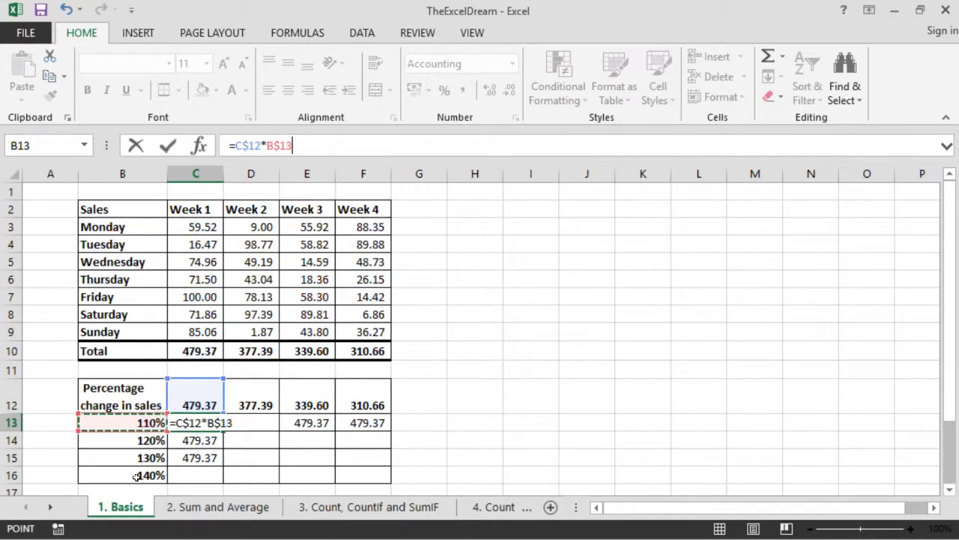
key("F4")
key("Return")
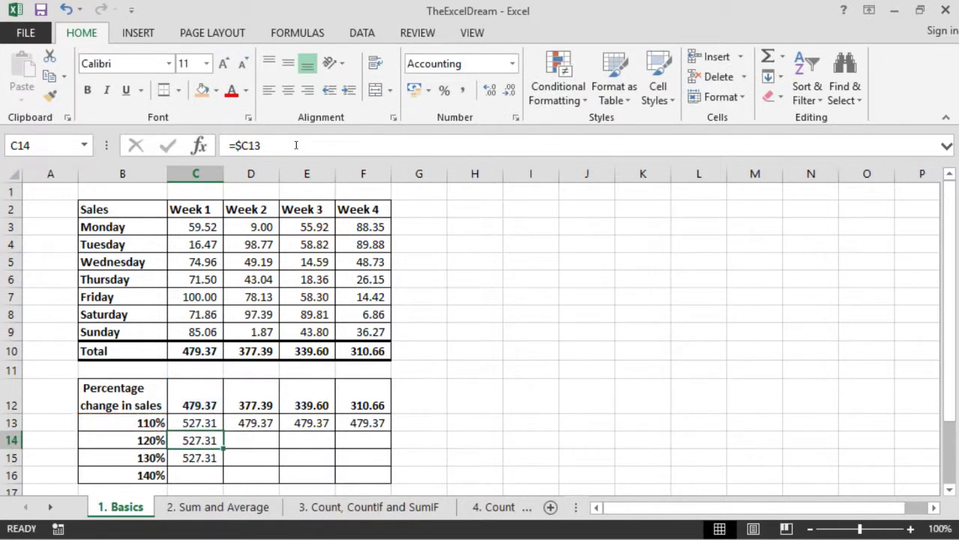
Fill the mixed-reference formula from C13 across to F13 and down to row 16, and check the copied formula in F16
left_click(217, 427)
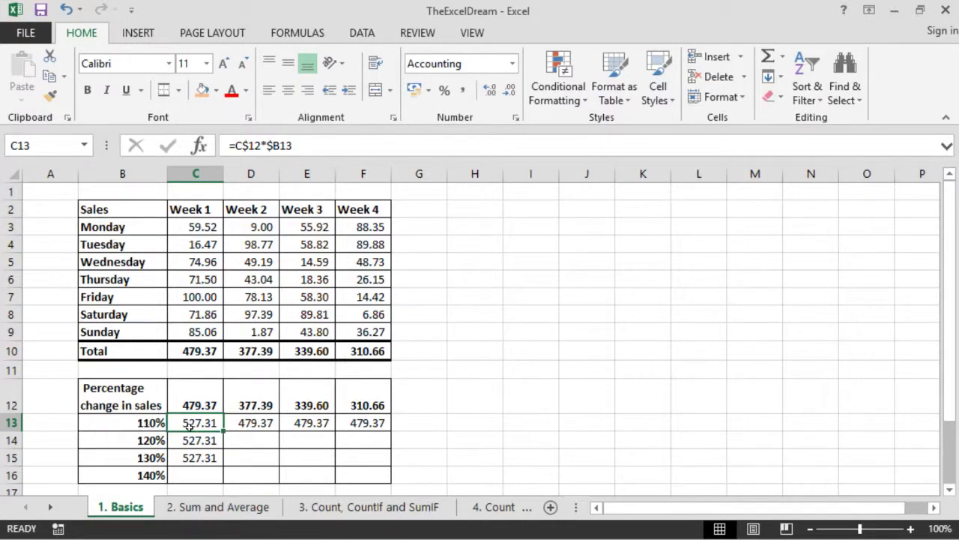
left_click_drag(222, 431, 374, 433)
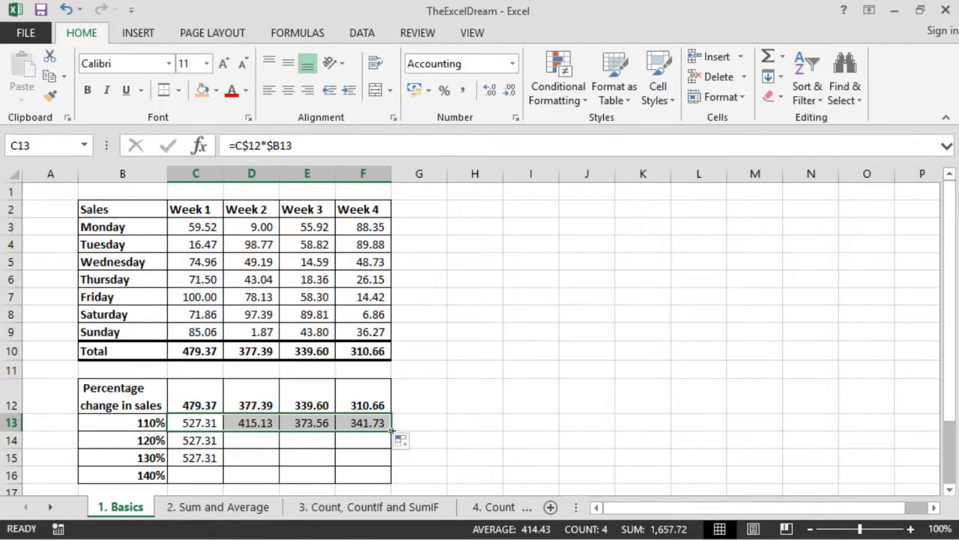
left_click_drag(392, 430, 381, 480)
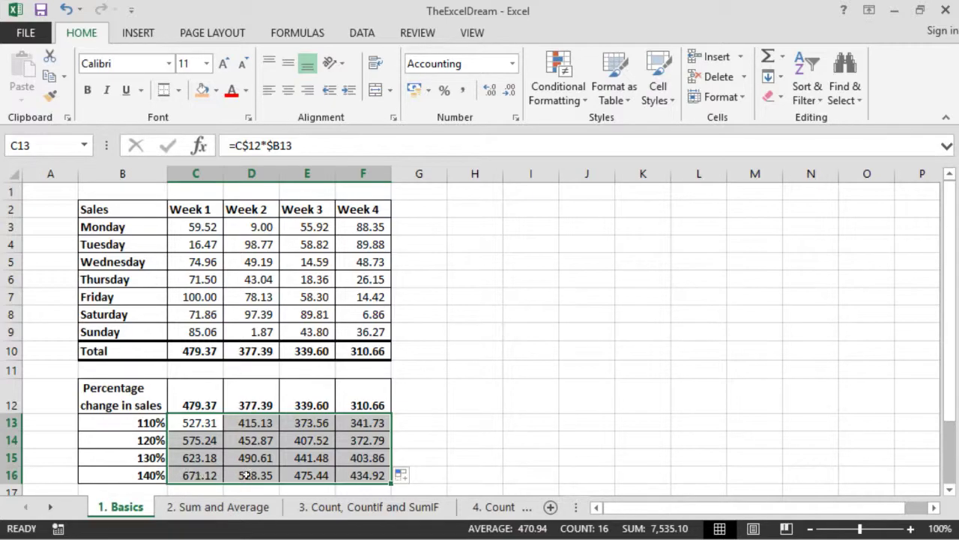
left_click(350, 473)
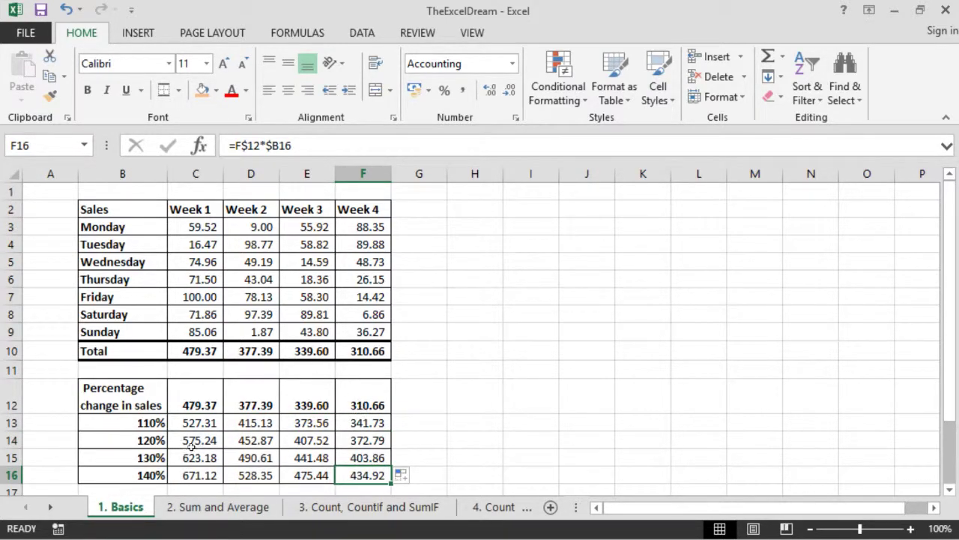